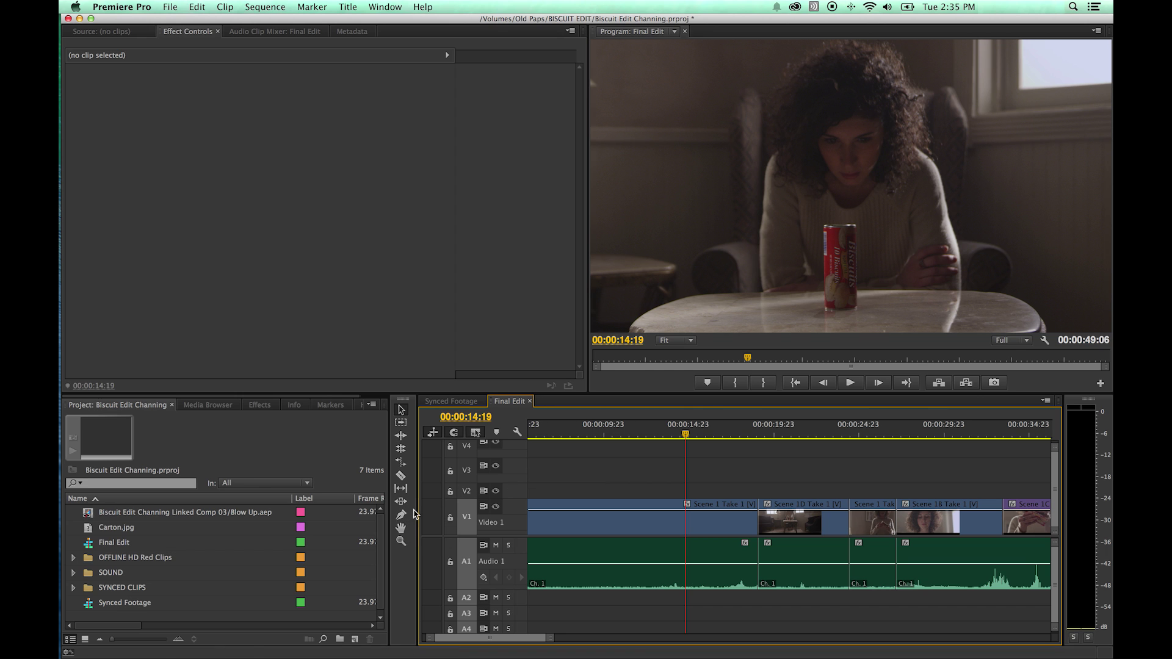
Scrub the Final Edit playhead back to about 00:00:09:10 in the first clip
{"action": "left_click", "coordinate": [648, 434]}
{"action": "left_click_drag", "start_coordinate": [648, 435], "coordinate": [594, 436]}
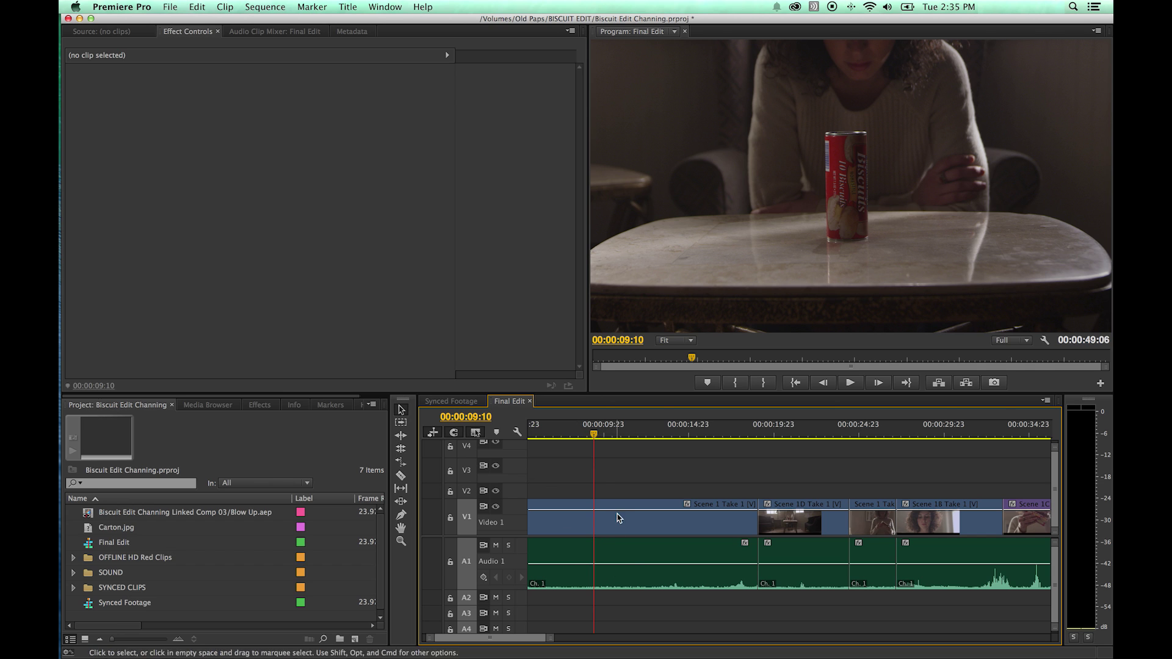
{"action": "left_click", "coordinate": [517, 432]}
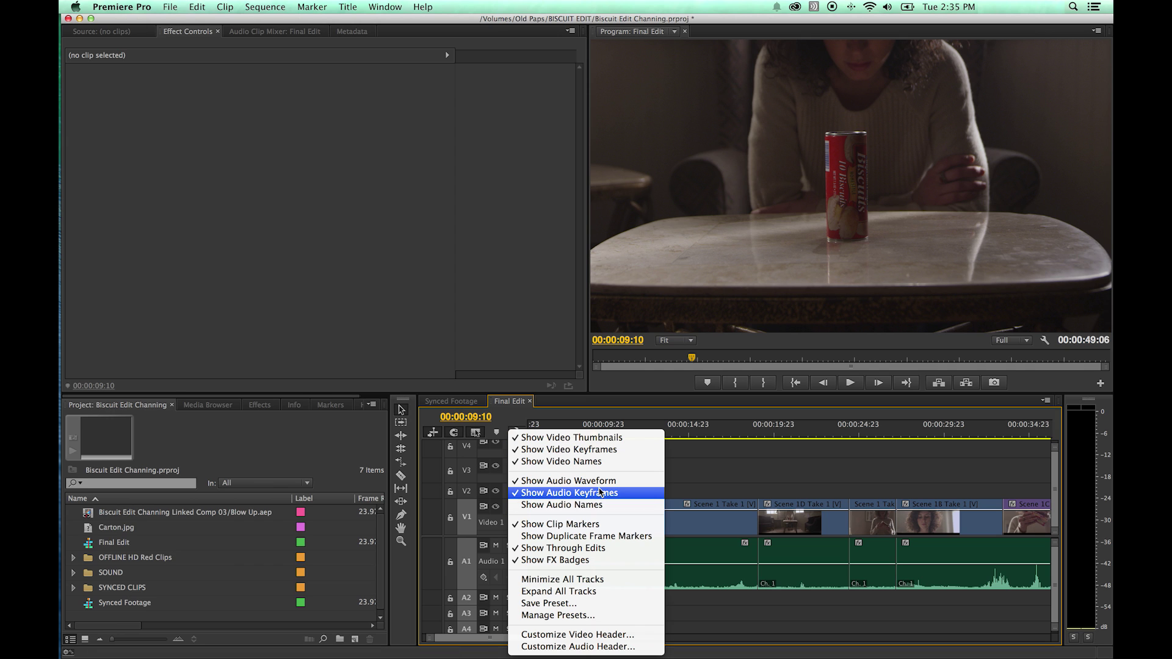
{"action": "left_click", "coordinate": [677, 482]}
{"action": "left_click", "coordinate": [518, 434]}
{"action": "left_click", "coordinate": [567, 494]}
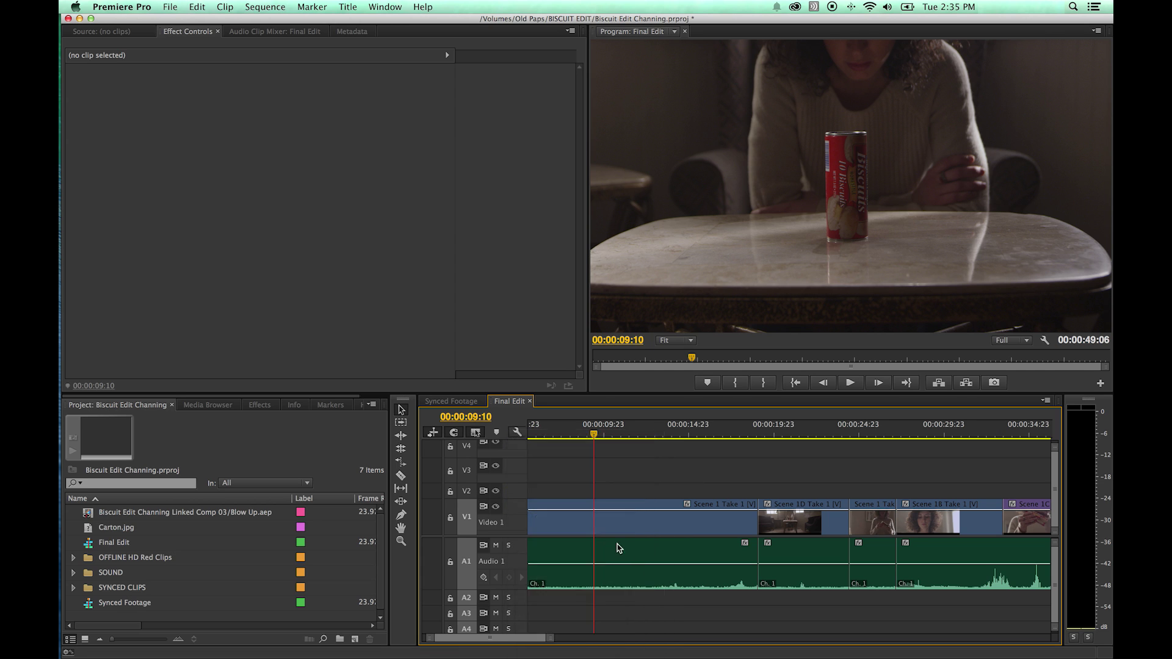
{"action": "left_click", "coordinate": [517, 432]}
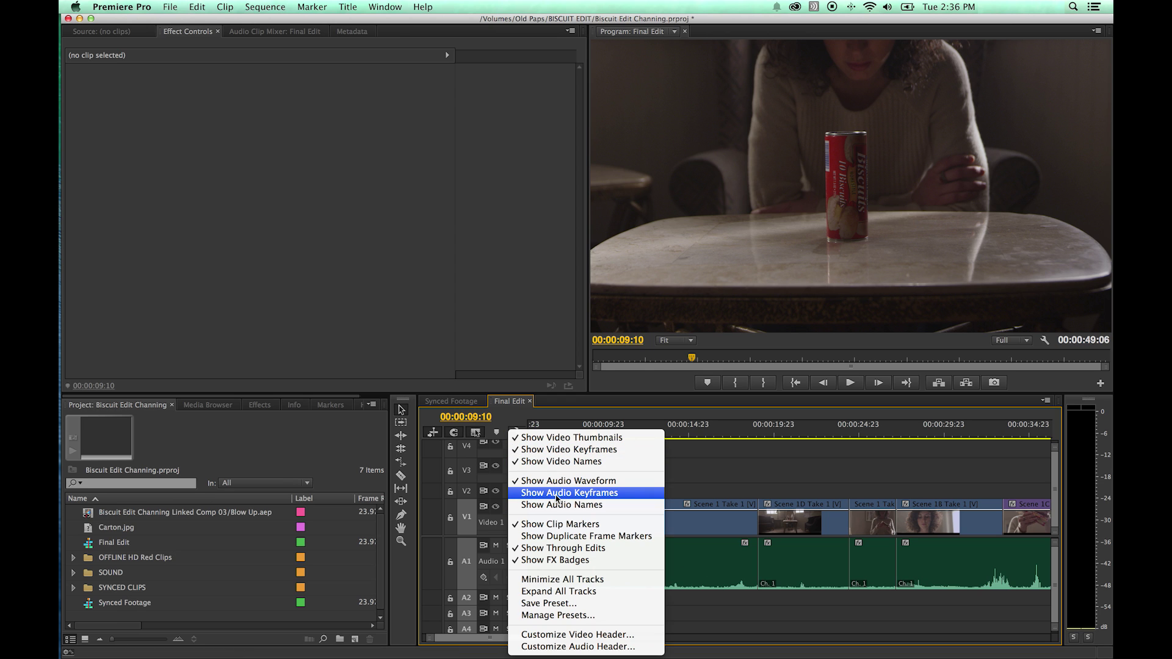
{"action": "left_click", "coordinate": [558, 495]}
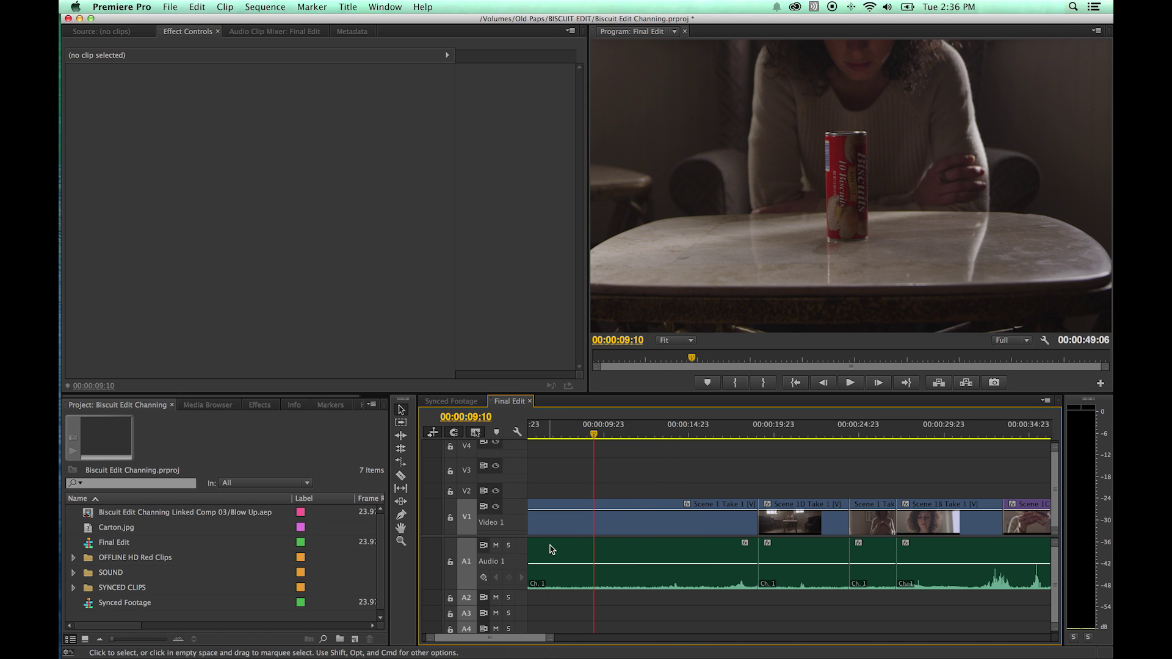
Minimize all tracks, then expand them so Video 1 shows thumbnails and Audio 1 its waveform
{"action": "key", "text": "shift+minus"}
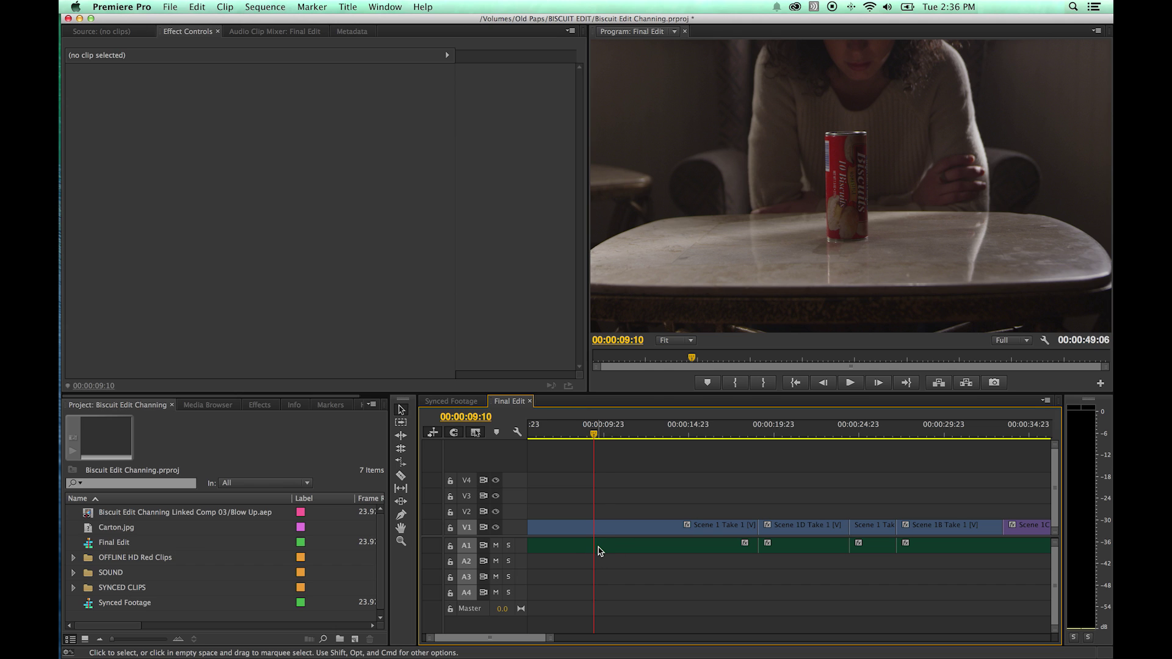
{"action": "key", "text": "shift+="}
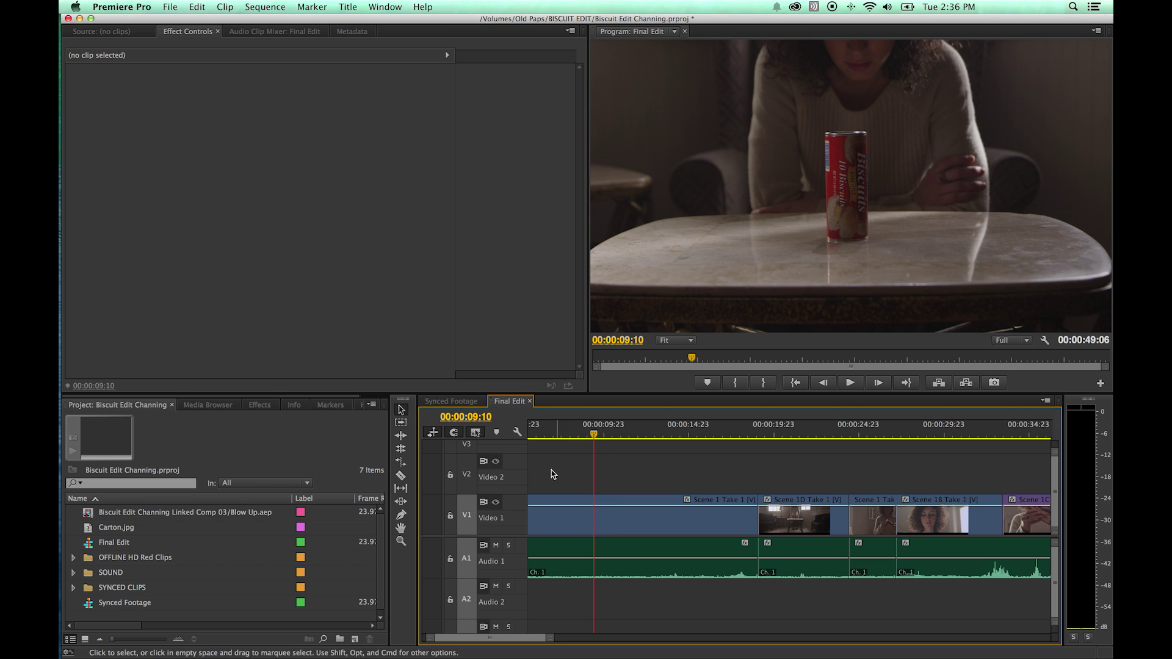
{"action": "left_click", "coordinate": [519, 434]}
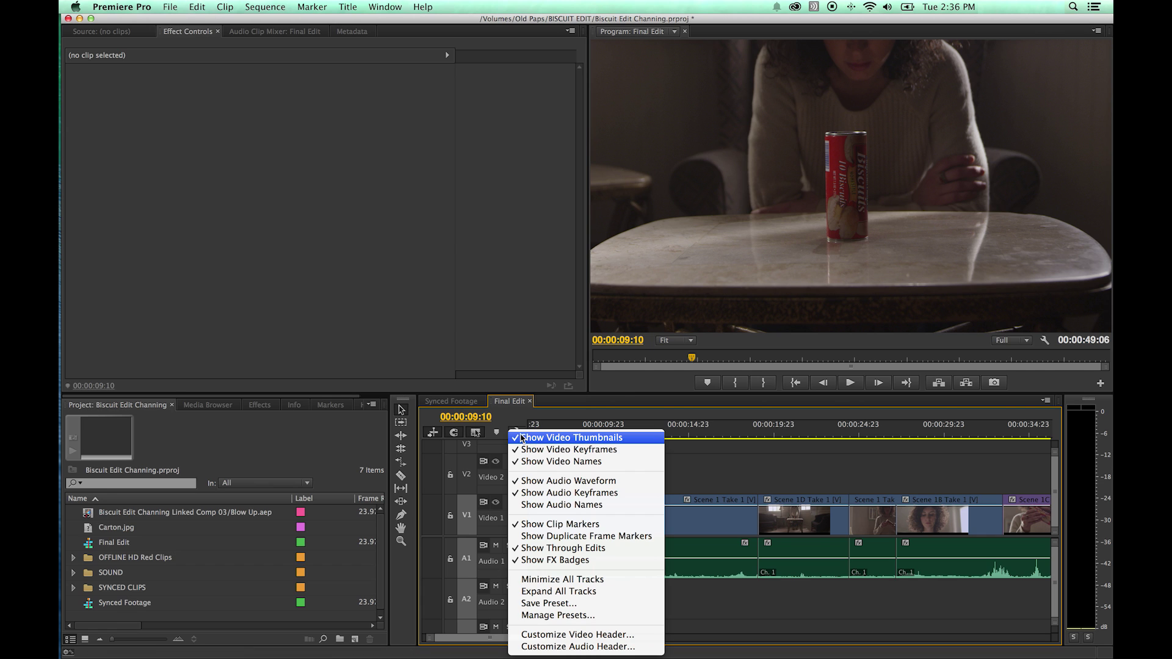
{"action": "left_click", "coordinate": [552, 452]}
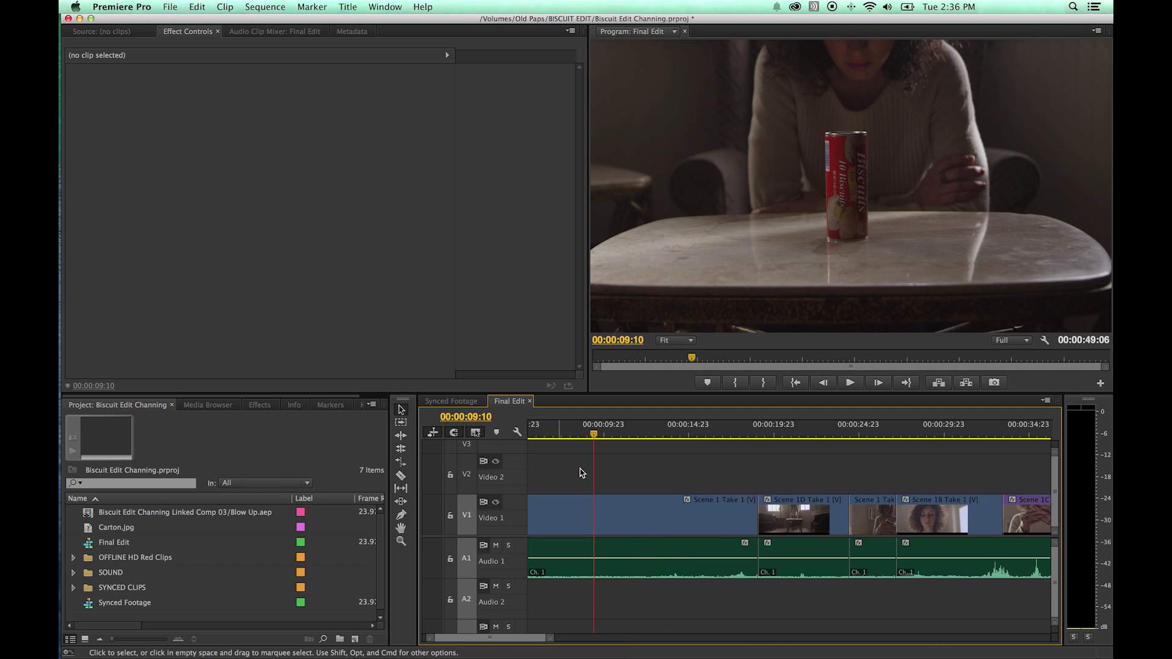
{"action": "left_click", "coordinate": [517, 432]}
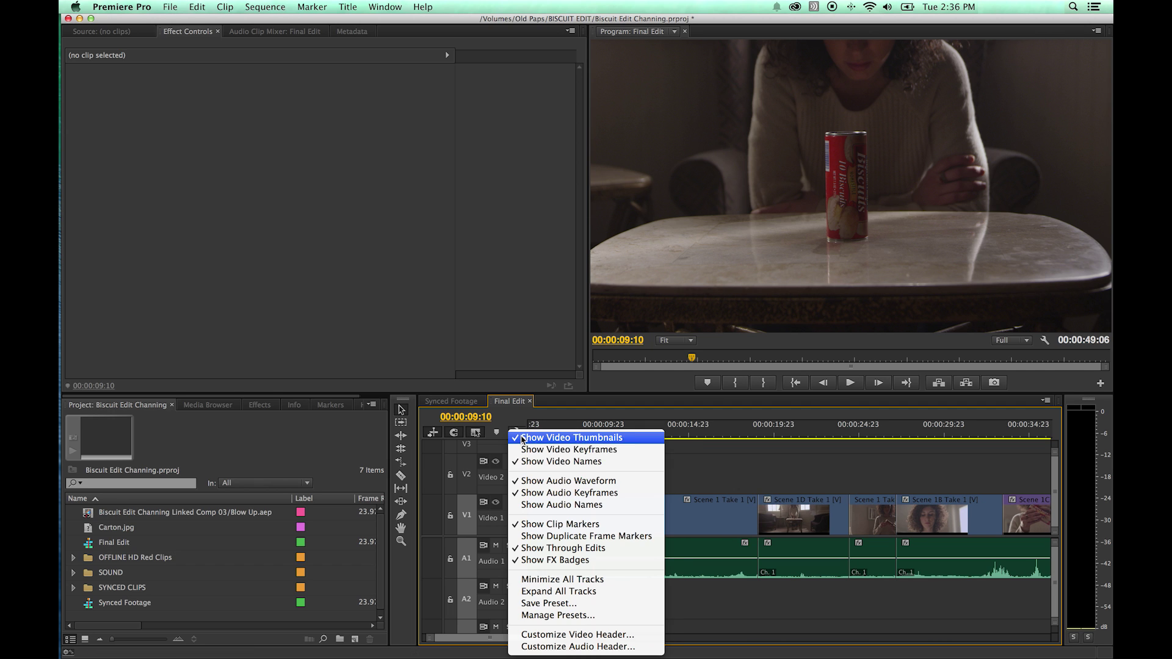
{"action": "left_click", "coordinate": [553, 494]}
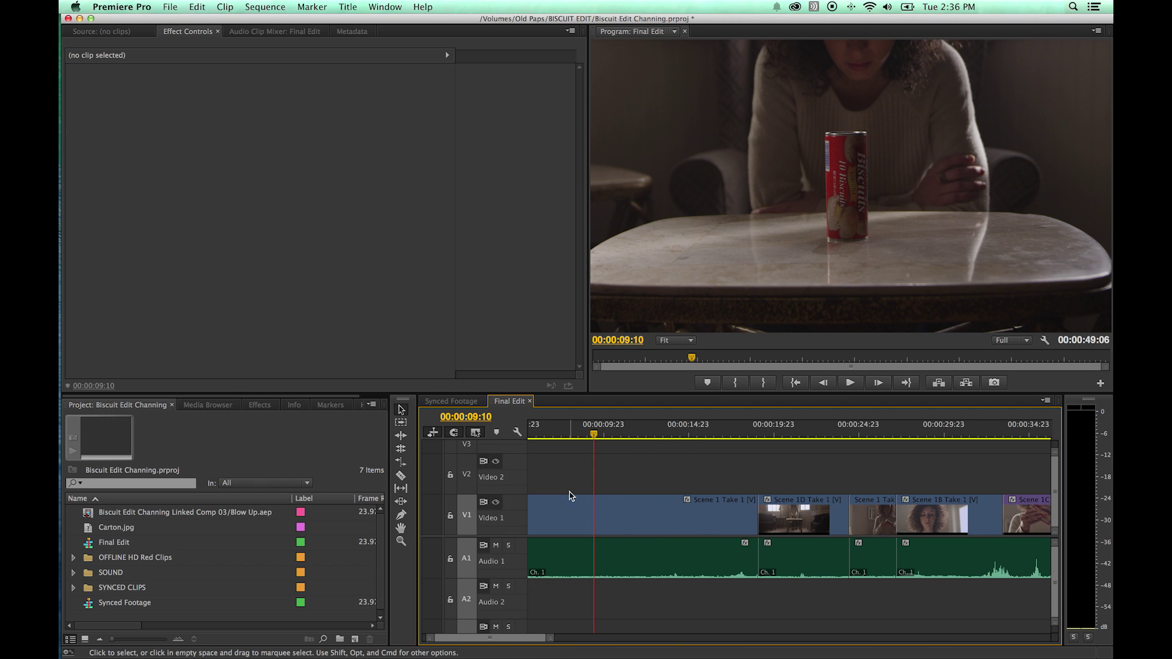
{"action": "left_click", "coordinate": [518, 433]}
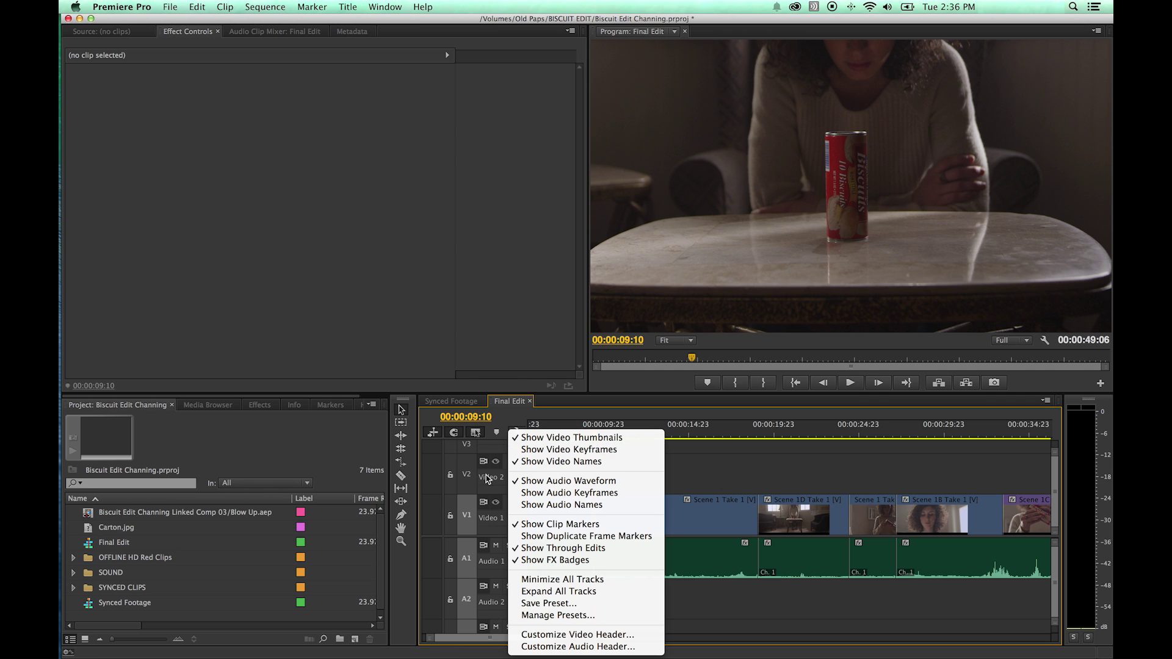
{"action": "left_click", "coordinate": [540, 451]}
{"action": "left_click", "coordinate": [519, 432]}
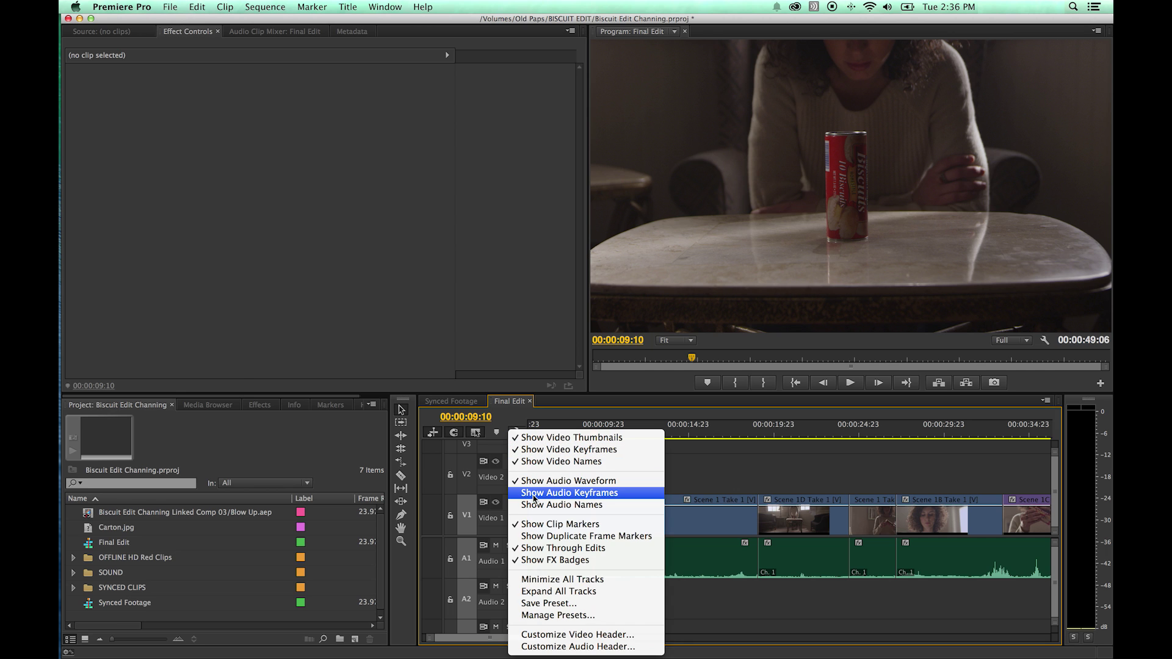
{"action": "left_click", "coordinate": [530, 493]}
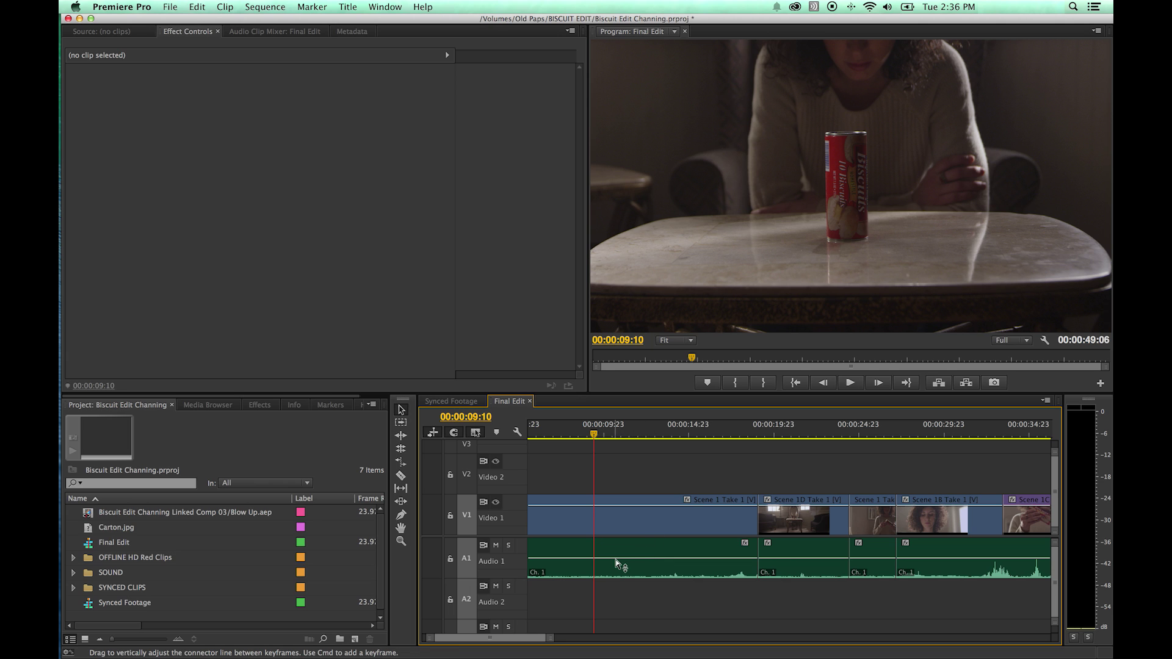
Raise Scene 1 Take 1's volume to about 1.97 dB and drag its opacity line down
{"action": "mouse_move", "coordinate": [624, 559]}
{"action": "left_mouse_down"}
{"action": "mouse_move", "coordinate": [623, 543]}
{"action": "mouse_move", "coordinate": [624, 561]}
{"action": "left_mouse_up"}
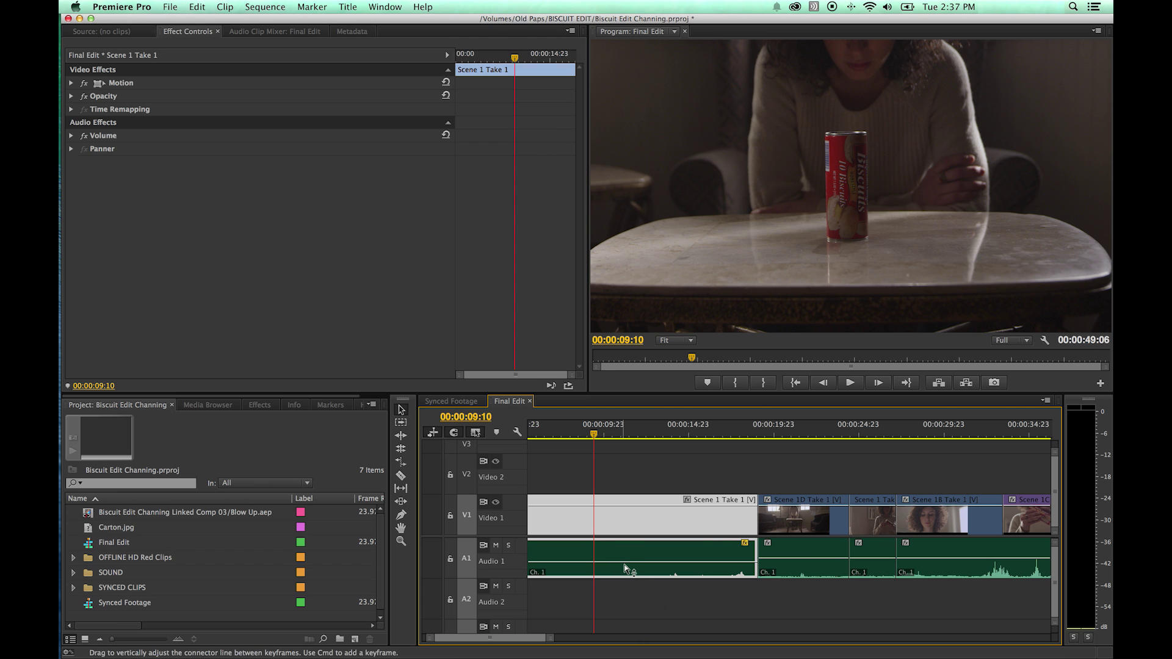
{"action": "key", "text": "minus"}
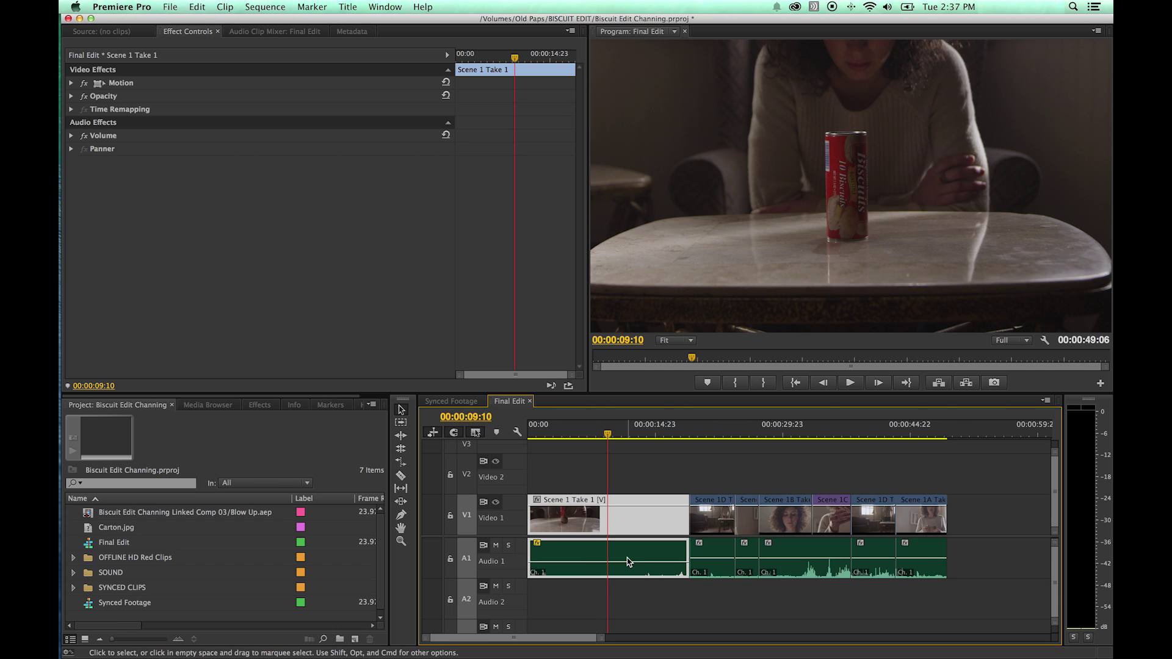
{"action": "key", "text": "bracketright"}
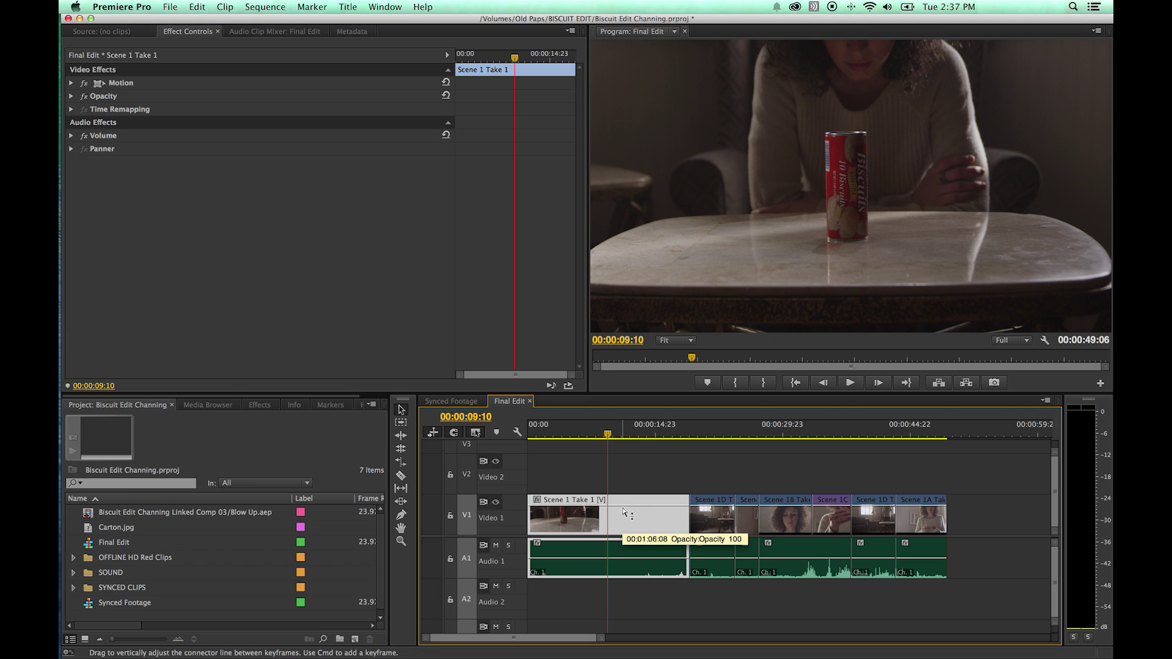
{"action": "left_click_drag", "start_coordinate": [623, 512], "coordinate": [624, 525]}
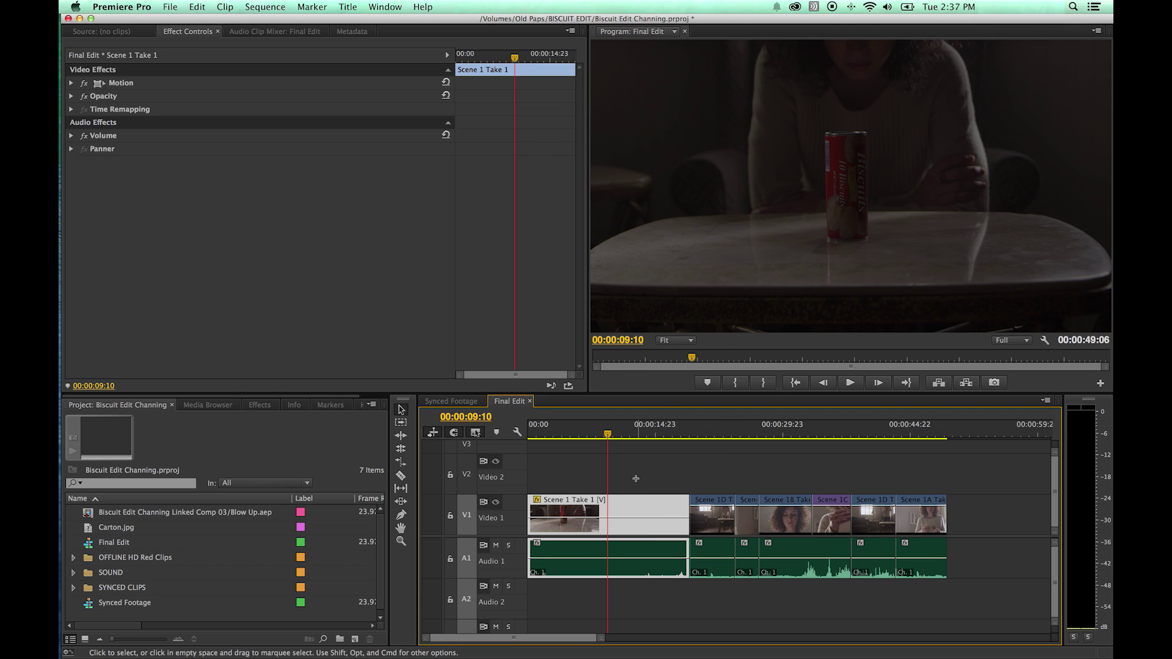
Delete the Scene 1 Take 1 clip, undo it, and park the playhead at 00:00:05:00
{"action": "left_click_drag", "start_coordinate": [639, 476], "coordinate": [620, 515]}
{"action": "key", "text": "Delete"}
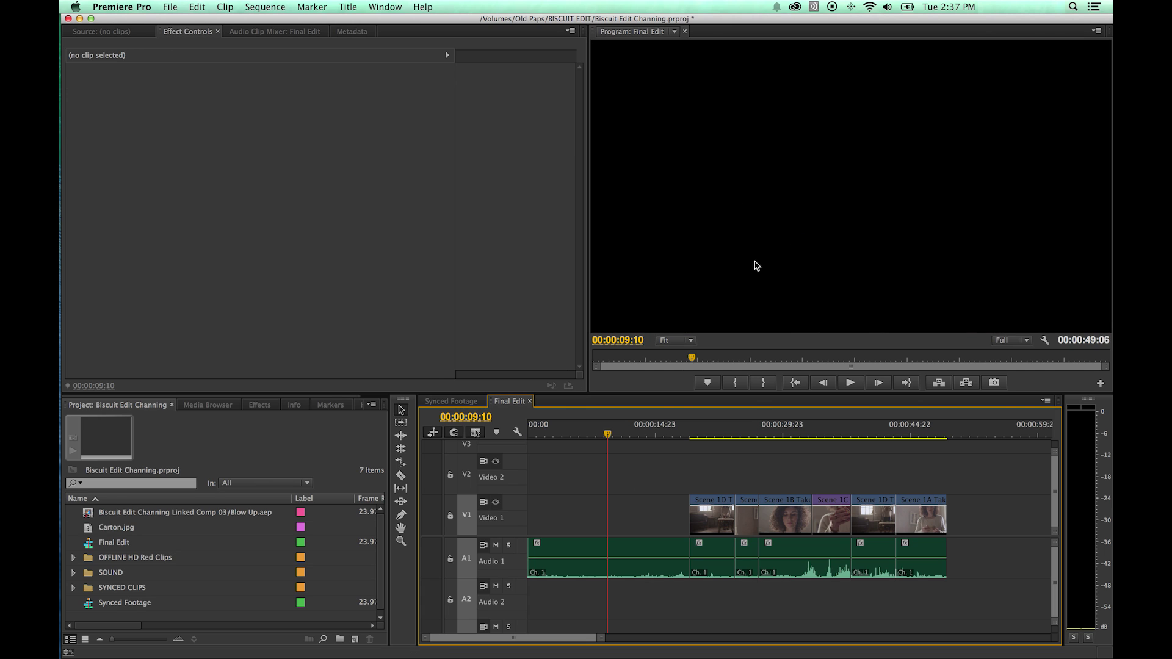
{"action": "key", "text": "super+z"}
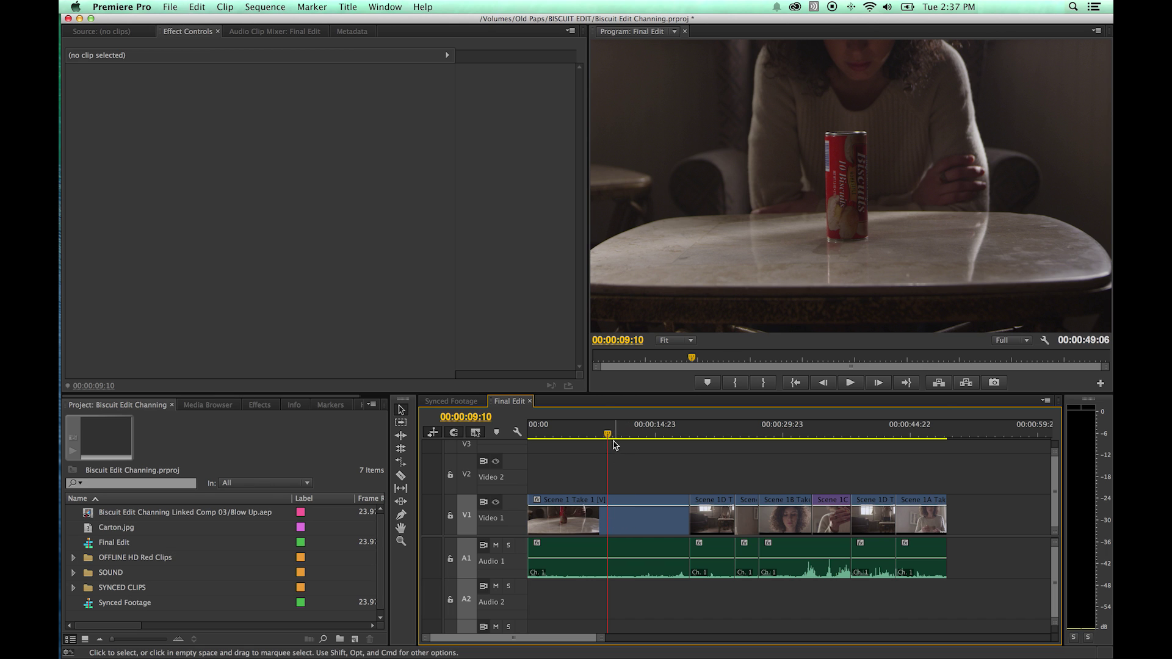
{"action": "left_click_drag", "start_coordinate": [614, 442], "coordinate": [570, 482]}
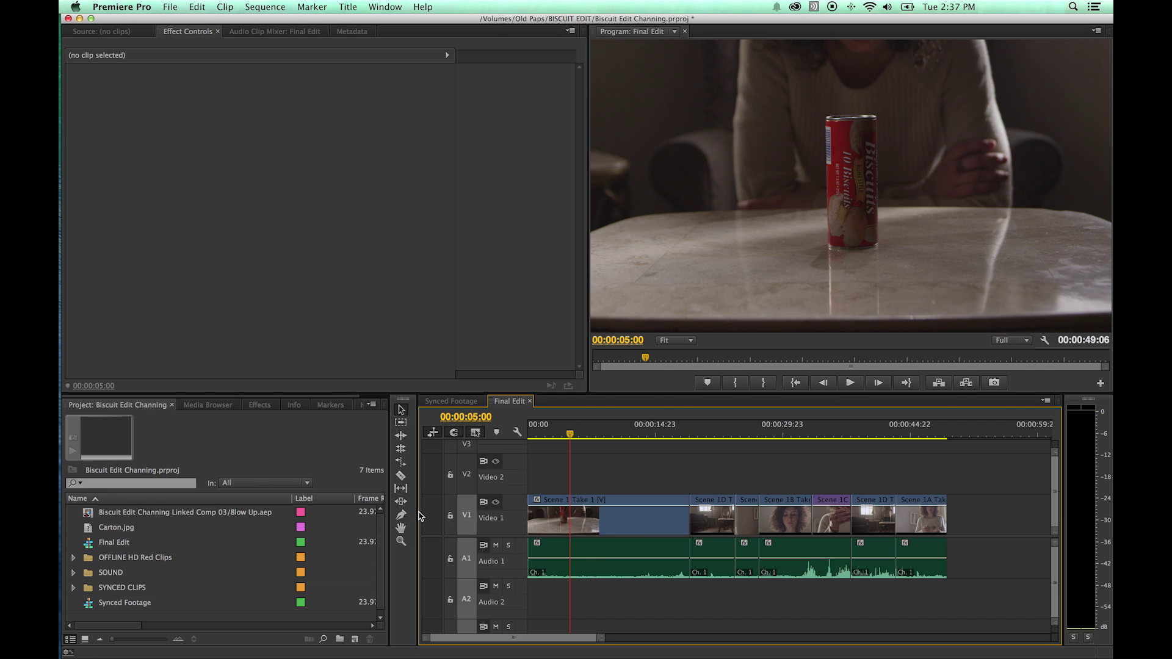
With the Pen tool, add three Audio 1 volume keyframes and raise the middle one into a peak
{"action": "key", "text": "p"}
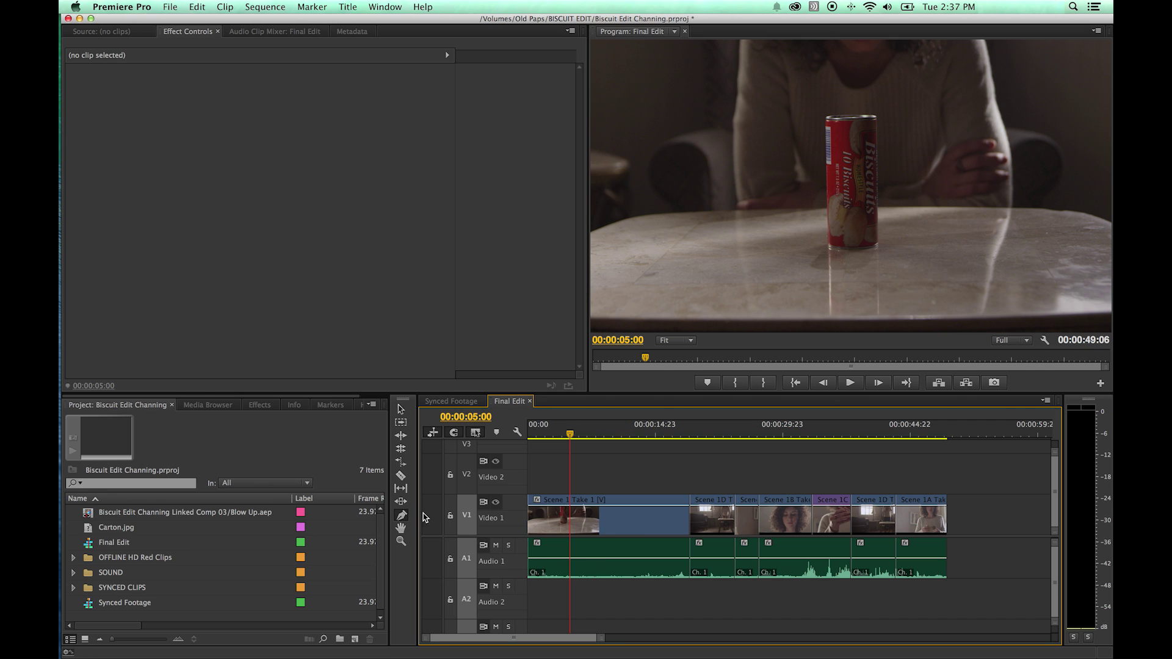
{"action": "left_click", "coordinate": [581, 558]}
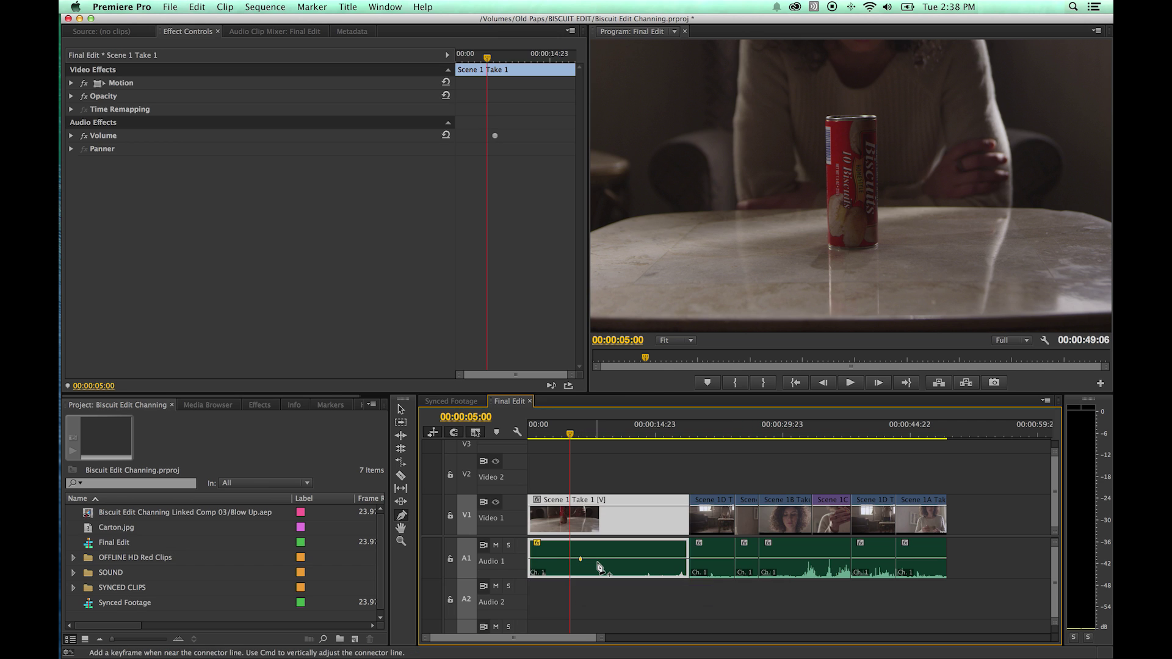
{"action": "left_click", "coordinate": [621, 559]}
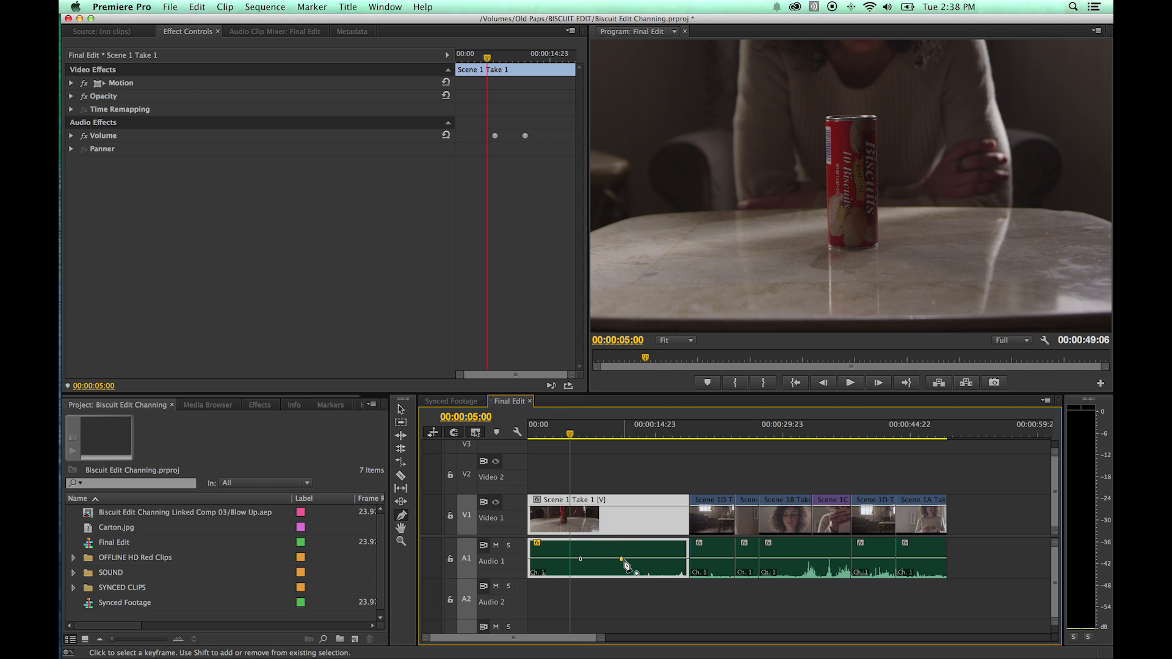
{"action": "left_click", "coordinate": [622, 560]}
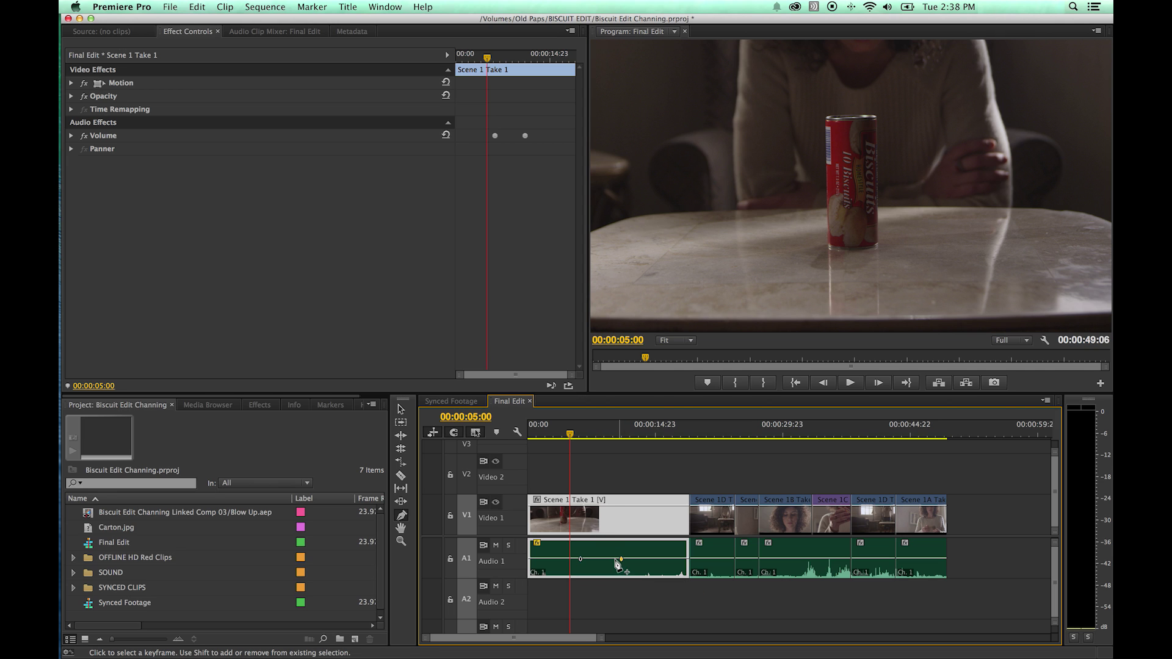
{"action": "left_click", "coordinate": [667, 559]}
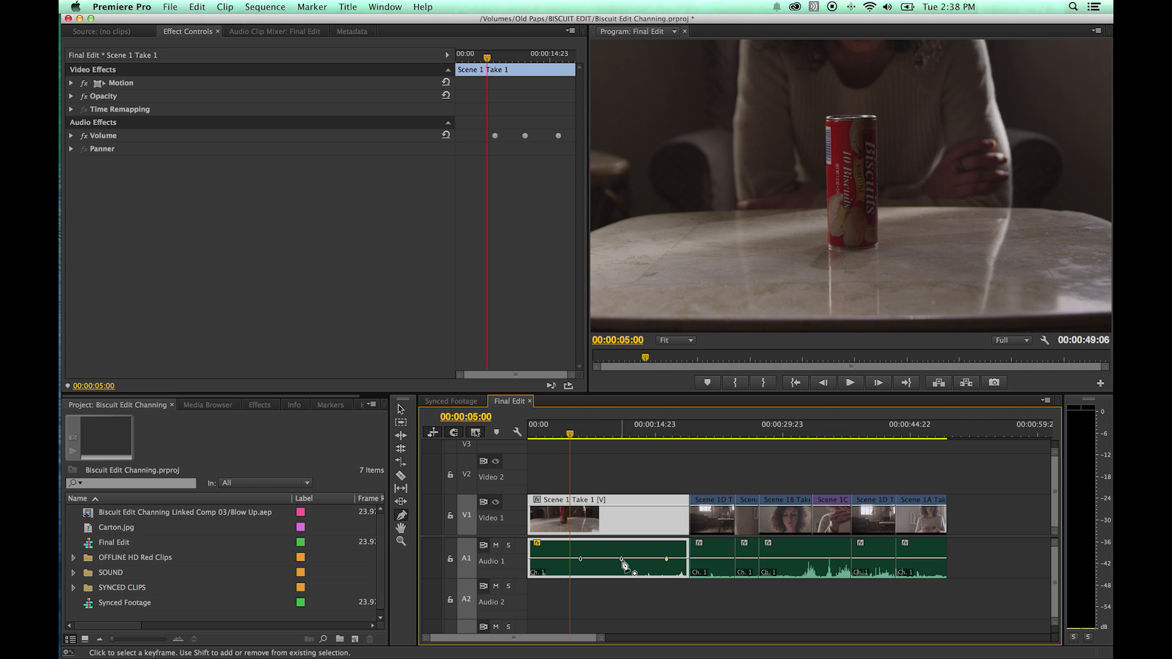
{"action": "left_click_drag", "start_coordinate": [622, 560], "coordinate": [619, 545]}
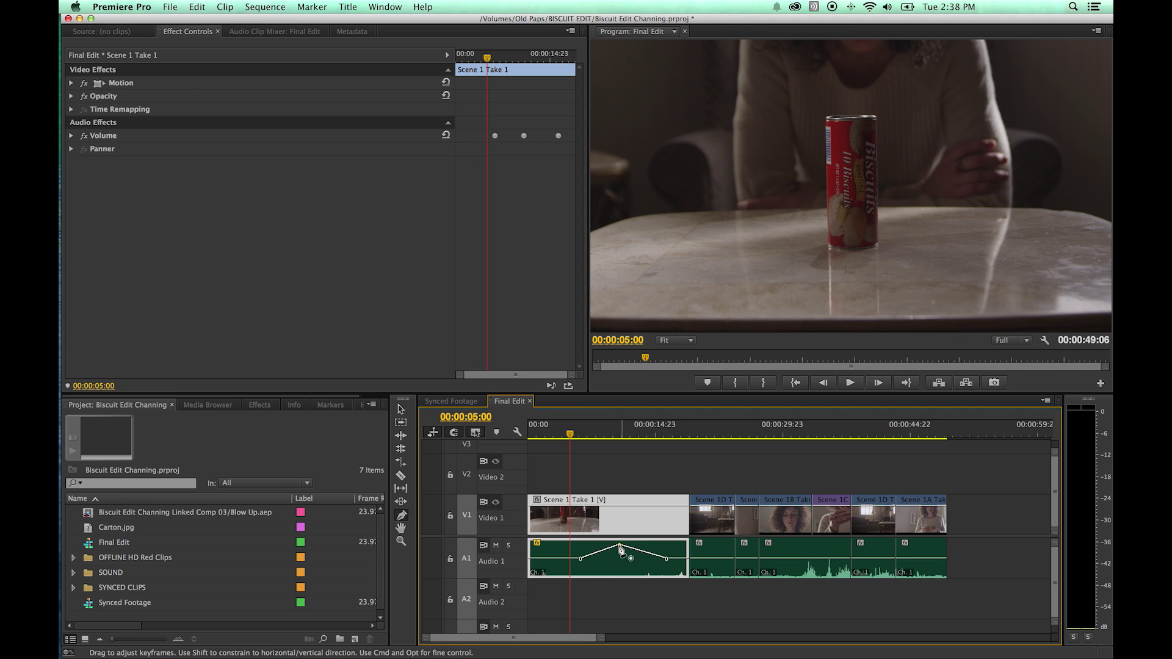
{"action": "left_click", "coordinate": [572, 436]}
Pull the last Audio 1 volume keyframe down to -∞ dB
{"action": "left_click_drag", "start_coordinate": [572, 437], "coordinate": [580, 438]}
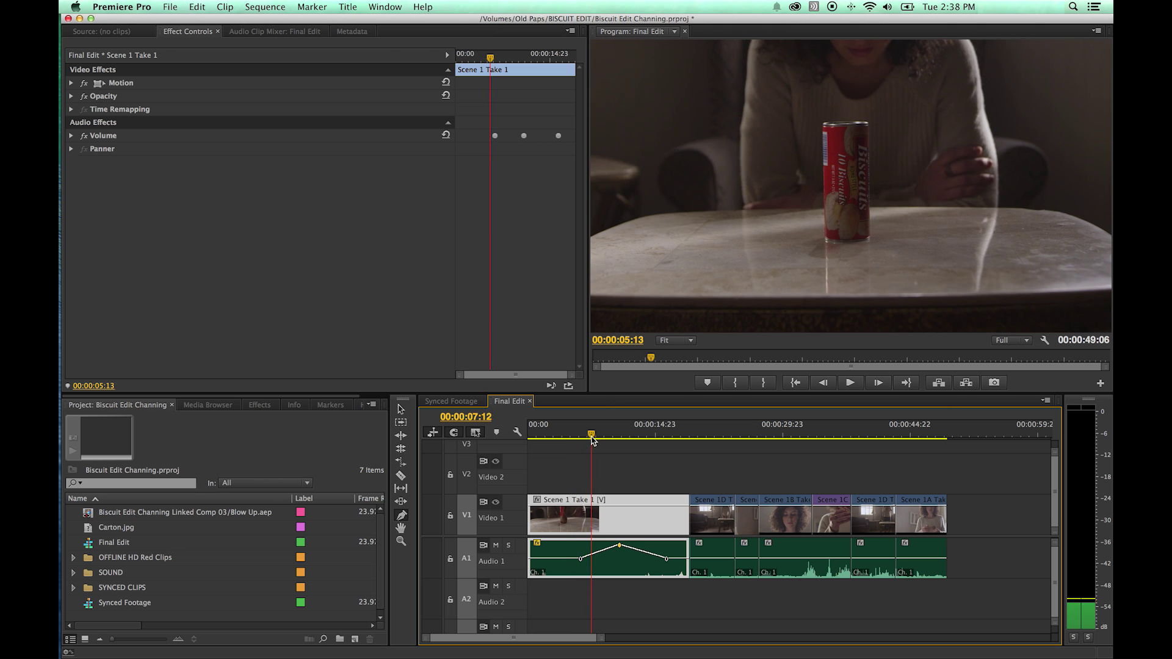
{"action": "left_click_drag", "start_coordinate": [591, 440], "coordinate": [668, 465]}
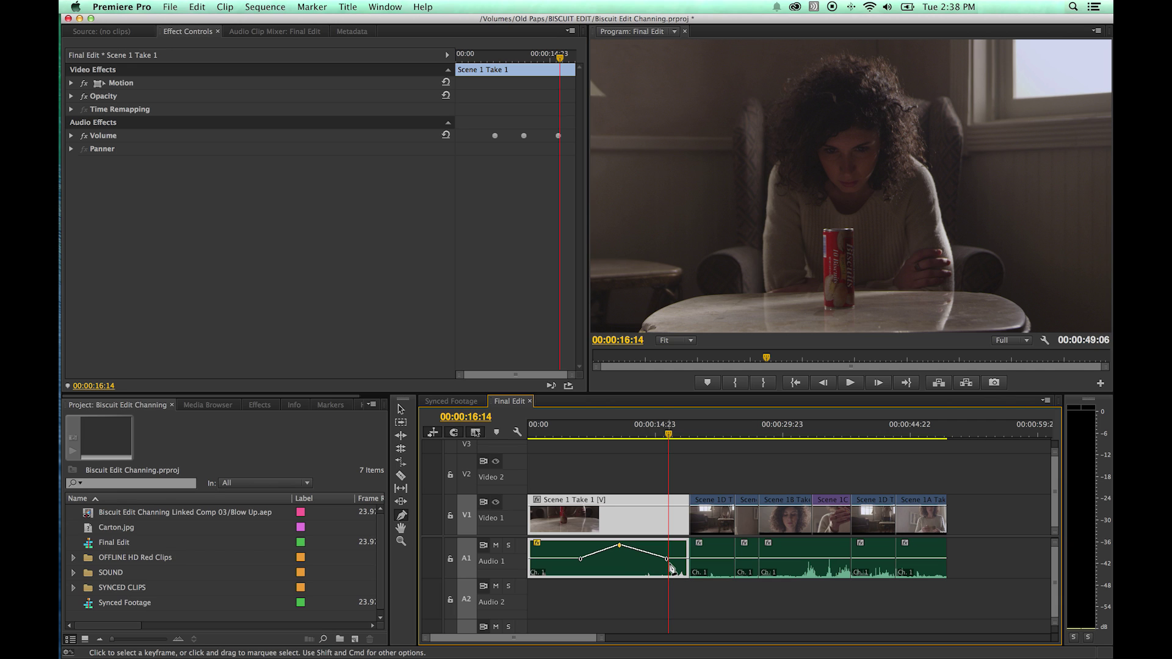
{"action": "left_click_drag", "start_coordinate": [667, 560], "coordinate": [664, 574]}
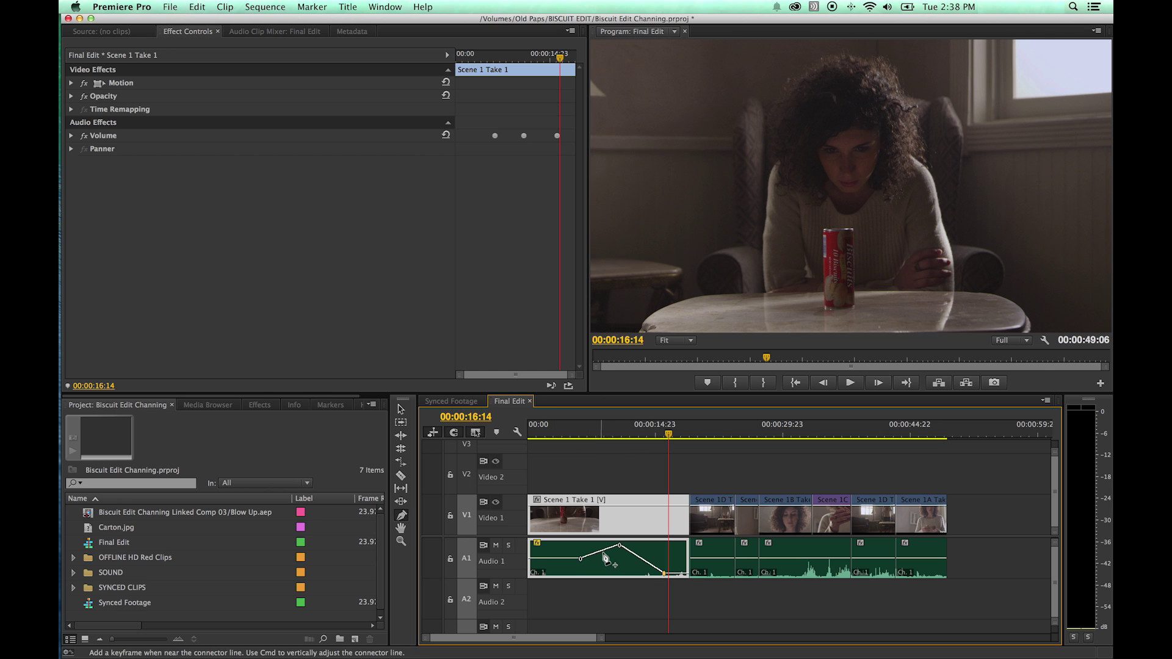
Play back from about seven seconds to hear the fade, then remove the volume keyframes
{"action": "left_click", "coordinate": [596, 434]}
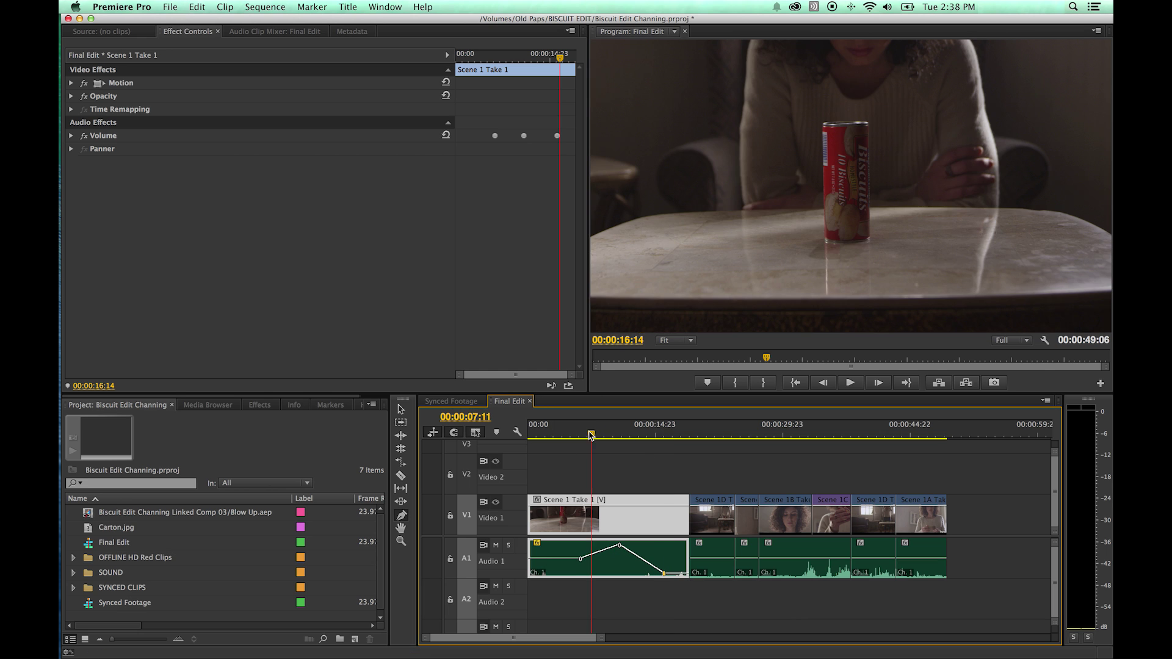
{"action": "key", "text": "space"}
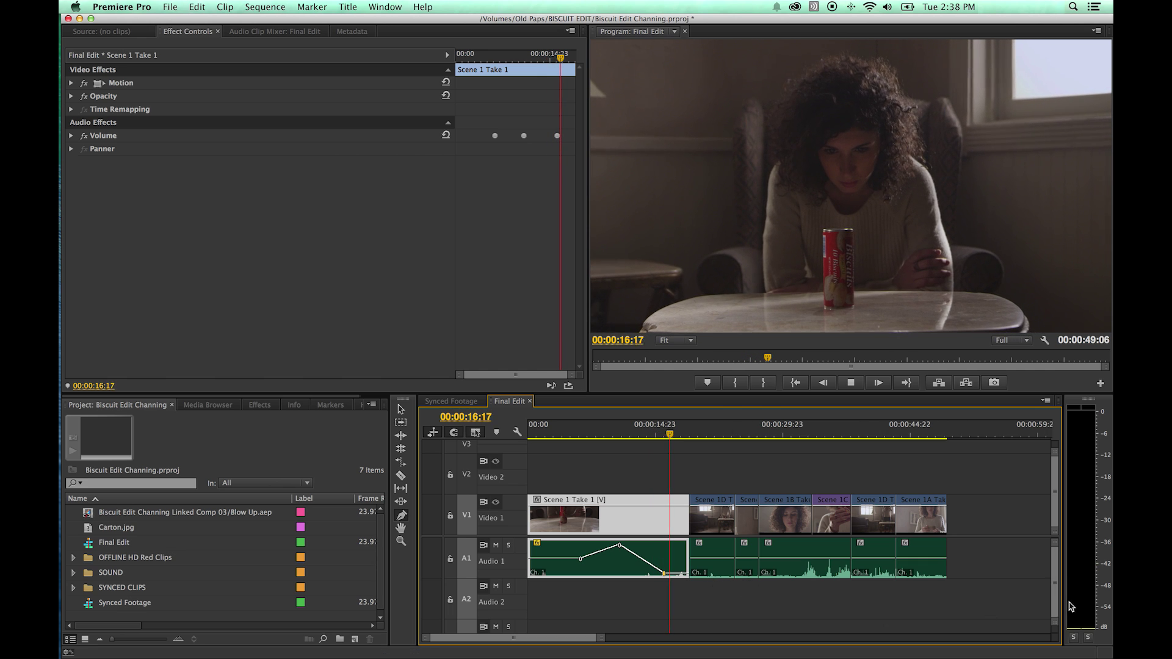
{"action": "key", "text": "space"}
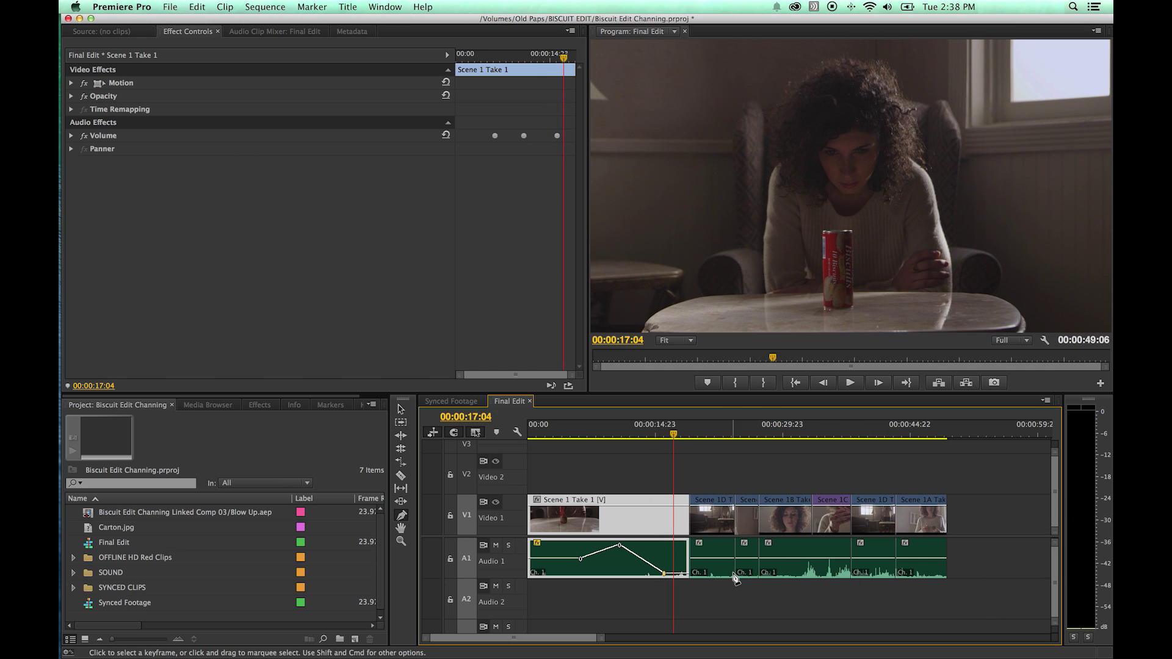
{"action": "key", "text": "super+z"}
{"action": "key", "text": "super+z"}
{"action": "key", "text": "super+z"}
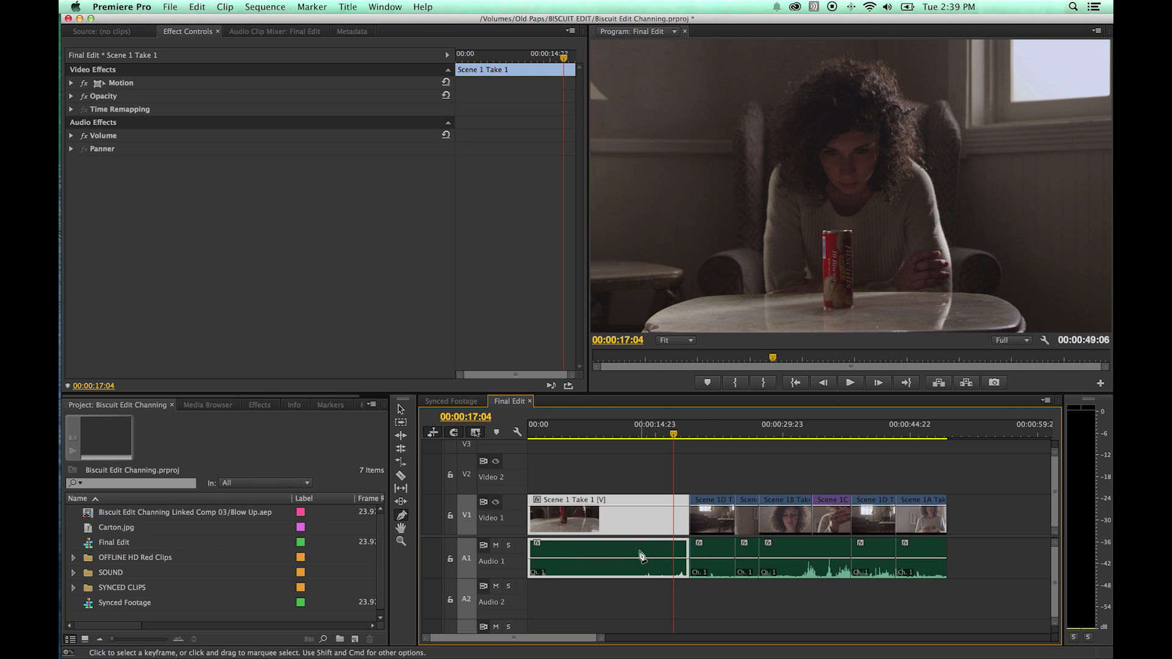
{"action": "left_click", "coordinate": [606, 506]}
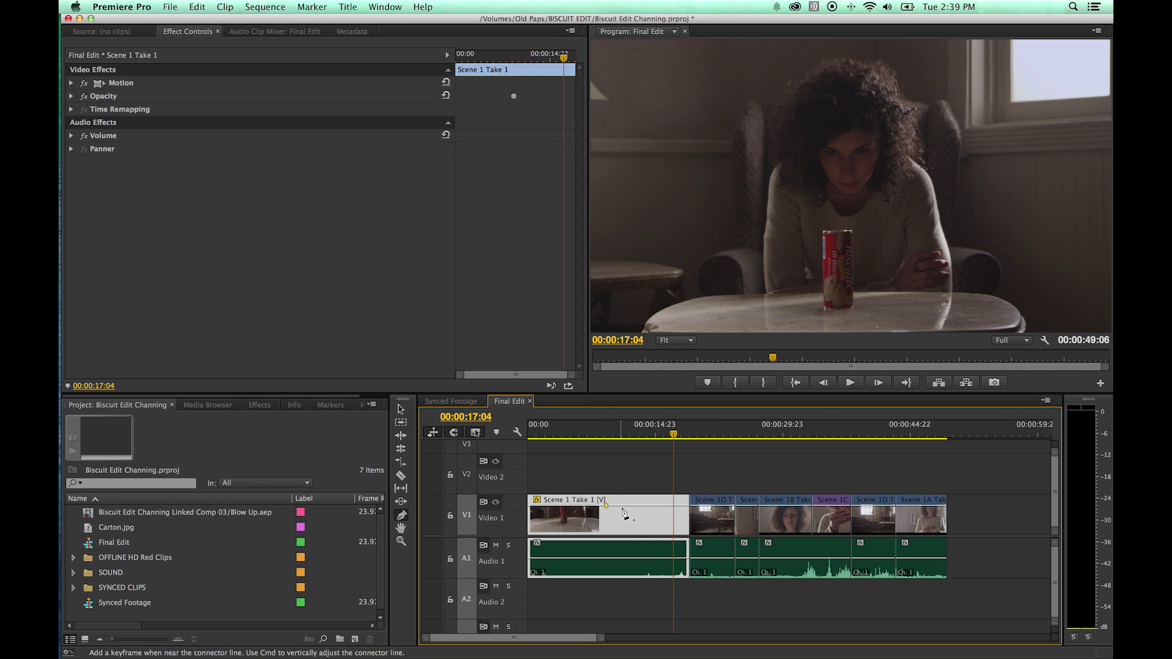
{"action": "left_click", "coordinate": [664, 506]}
{"action": "left_click_drag", "start_coordinate": [634, 506], "coordinate": [633, 529]}
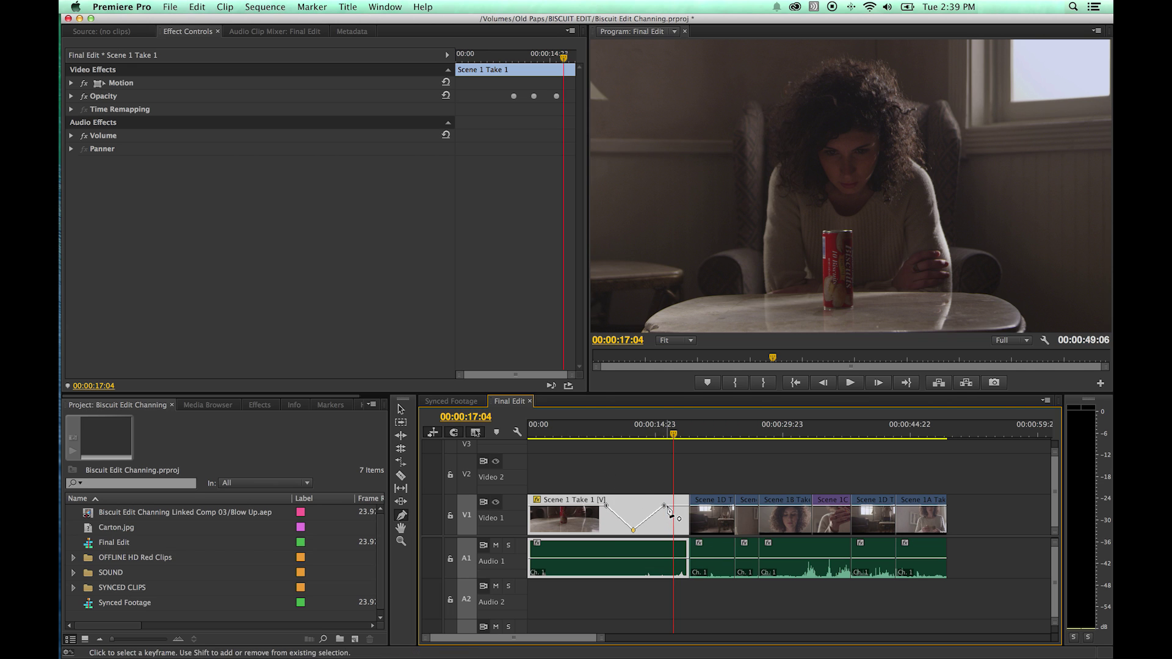
{"action": "left_click", "coordinate": [577, 431]}
{"action": "key", "text": "space"}
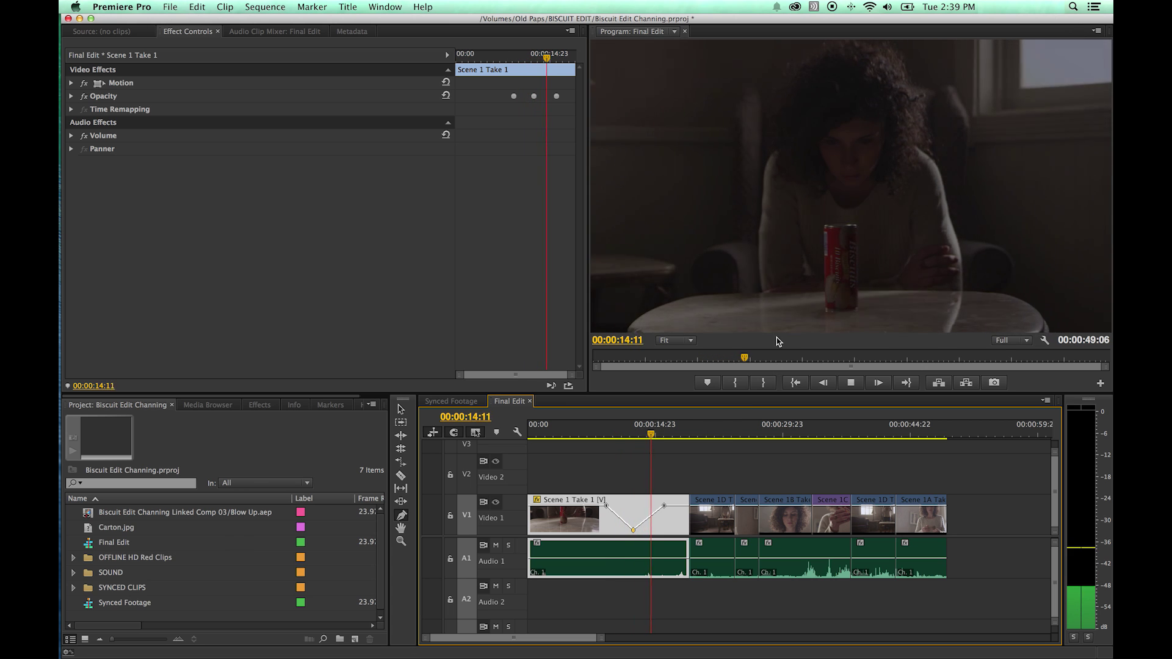
{"action": "key", "text": "space"}
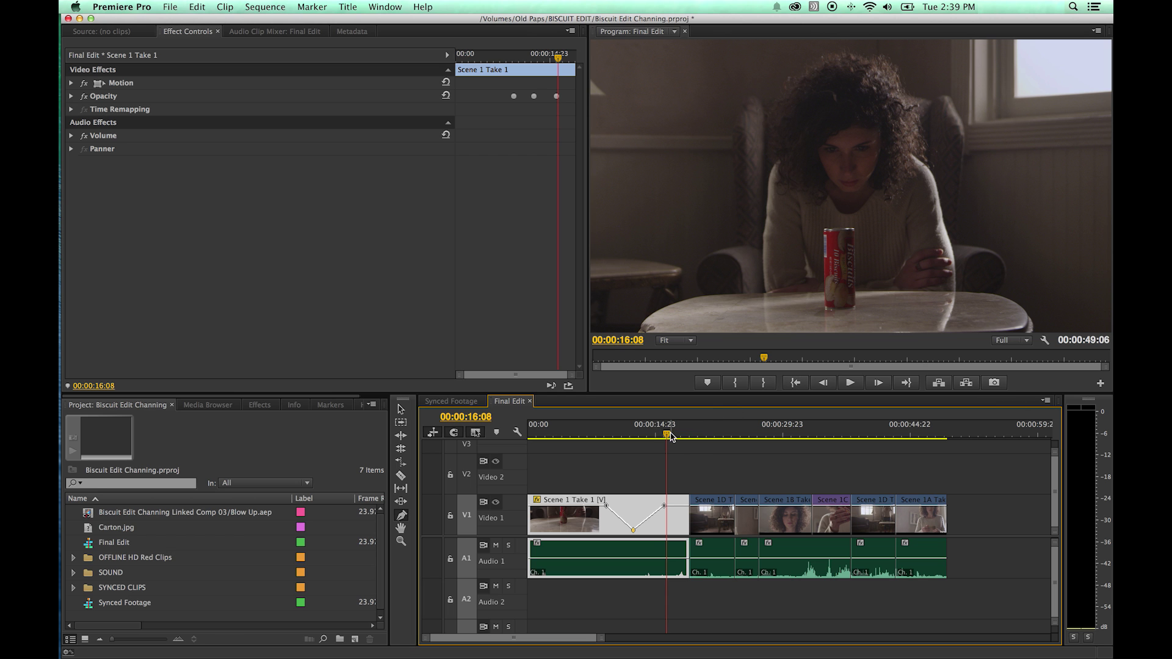
{"action": "mouse_move", "coordinate": [670, 436]}
{"action": "left_mouse_down"}
{"action": "mouse_move", "coordinate": [632, 437]}
{"action": "mouse_move", "coordinate": [670, 437]}
{"action": "left_mouse_up"}
{"action": "key", "text": "super+z"}
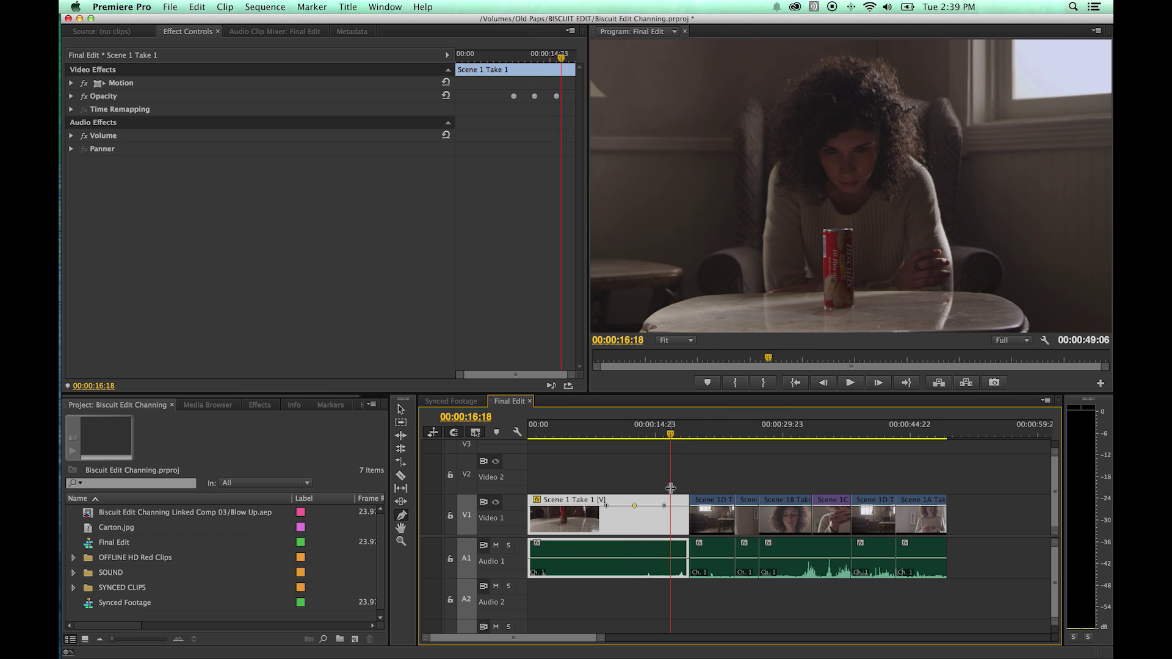
{"action": "key", "text": "super+z"}
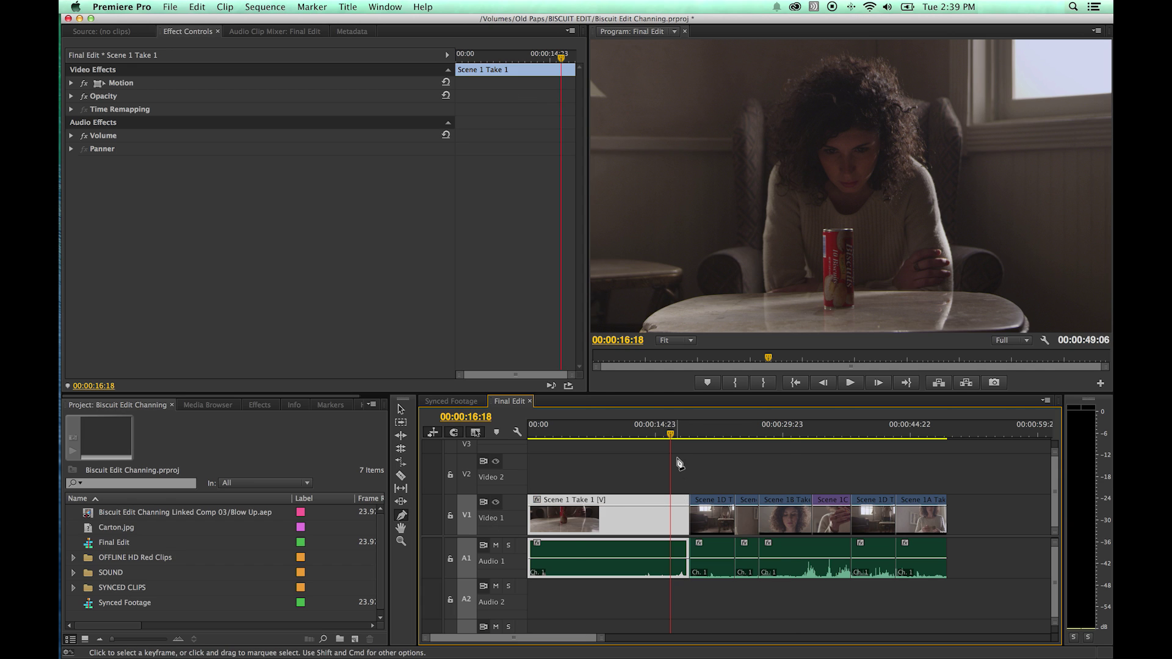
{"action": "key", "text": "="}
Deselect the clip and pan with the Hand tool to the sequence's end, playhead at 00:00:33:11
{"action": "key", "text": "v"}
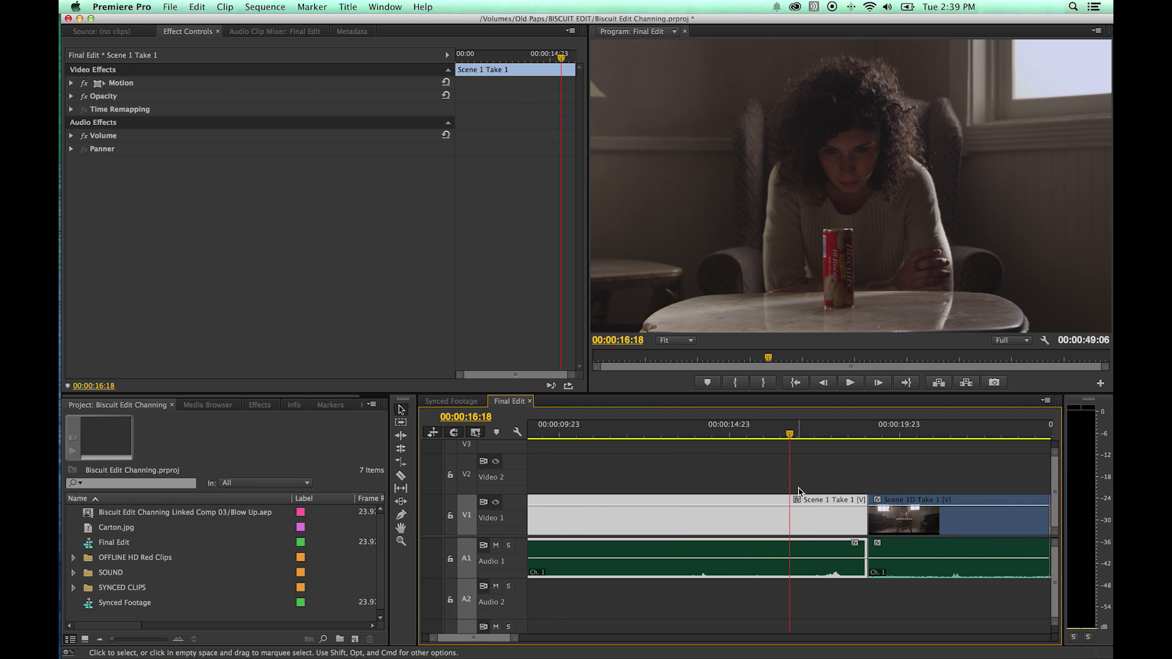
{"action": "left_click", "coordinate": [797, 480]}
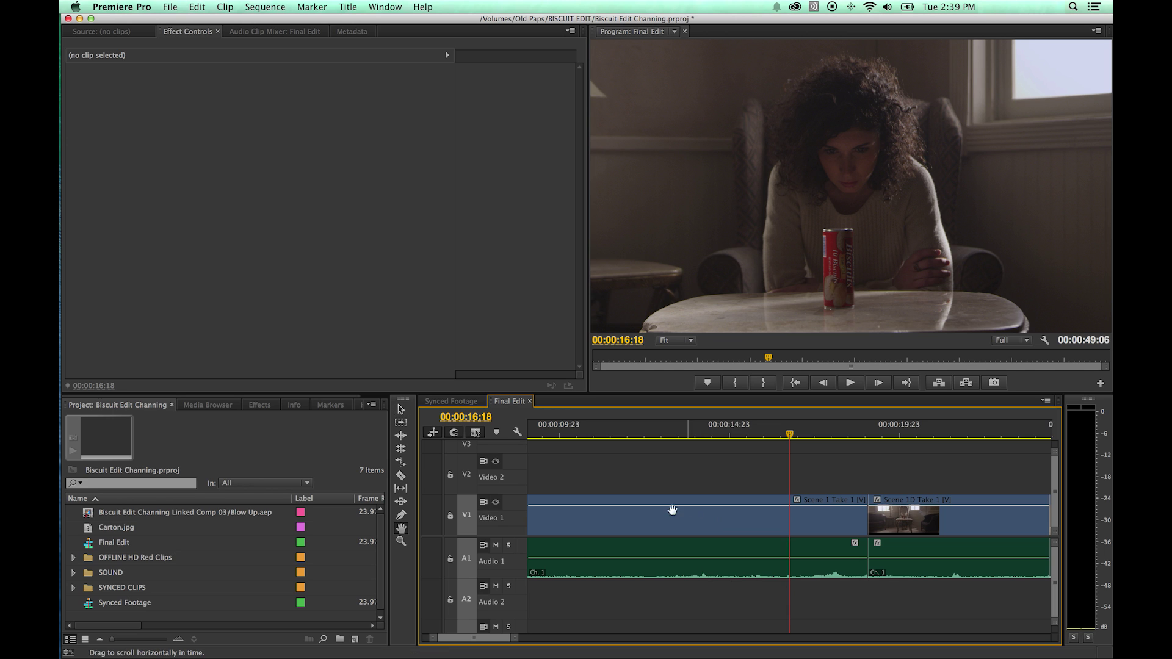
{"action": "left_click", "coordinate": [401, 529]}
{"action": "left_click_drag", "start_coordinate": [934, 476], "coordinate": [894, 471]}
{"action": "left_click_drag", "start_coordinate": [713, 470], "coordinate": [675, 470]}
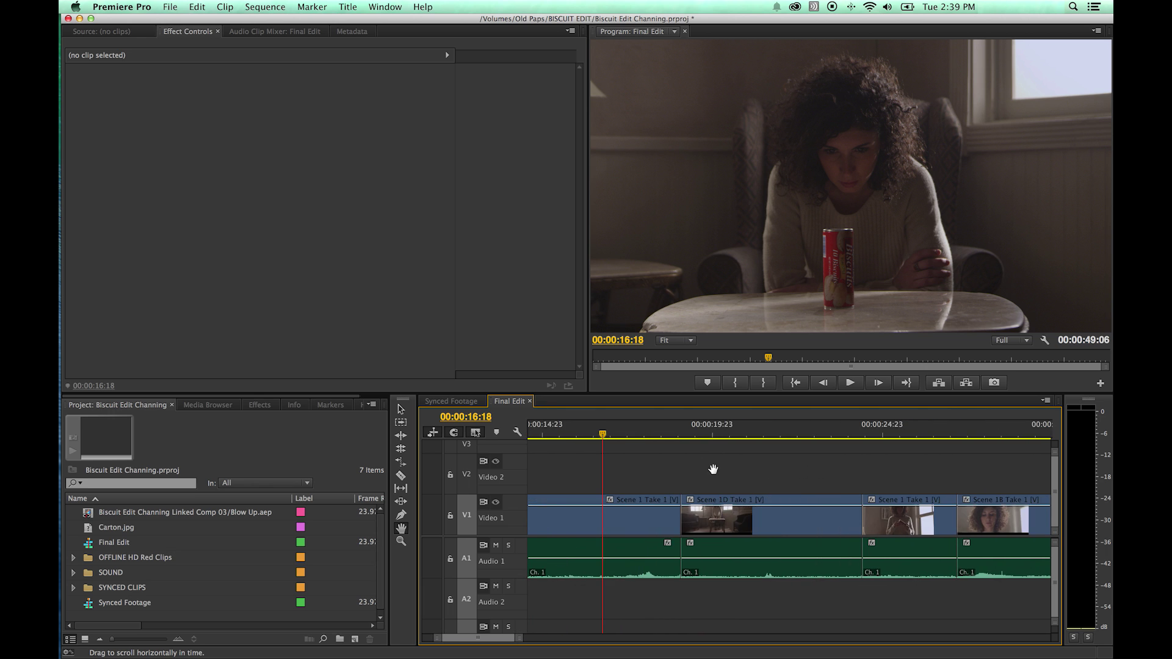
{"action": "left_click_drag", "start_coordinate": [884, 463], "coordinate": [701, 470]}
{"action": "left_click_drag", "start_coordinate": [794, 435], "coordinate": [956, 467]}
{"action": "left_click_drag", "start_coordinate": [804, 470], "coordinate": [520, 470]}
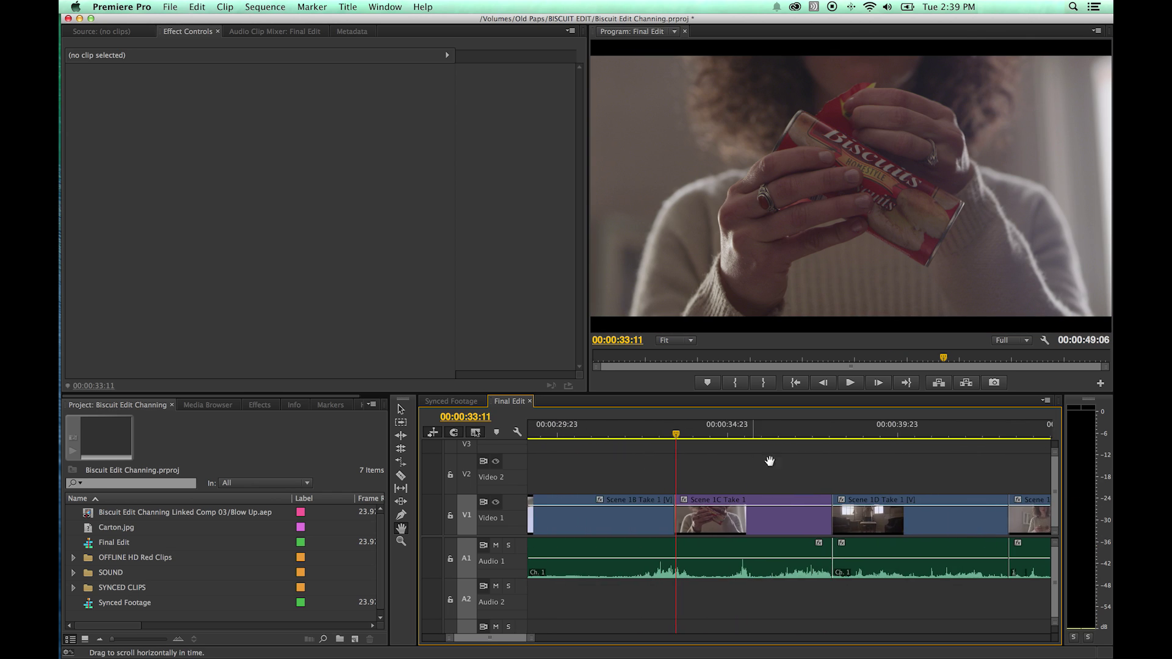
{"action": "left_click_drag", "start_coordinate": [769, 461], "coordinate": [649, 489]}
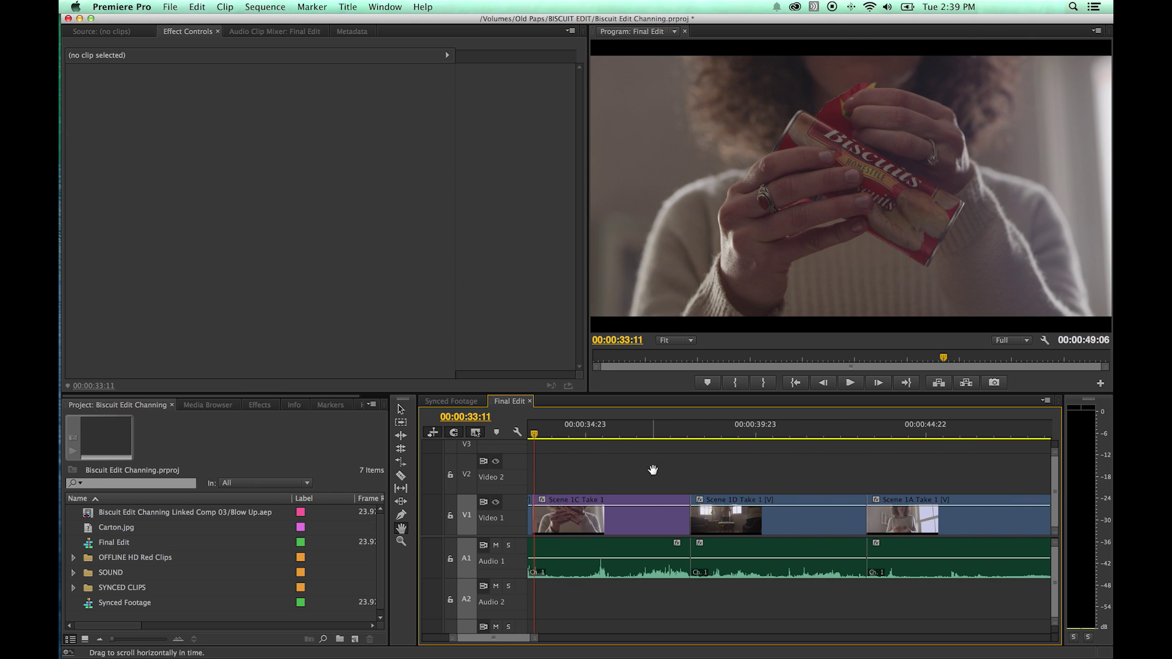
{"action": "left_click_drag", "start_coordinate": [811, 468], "coordinate": [756, 482]}
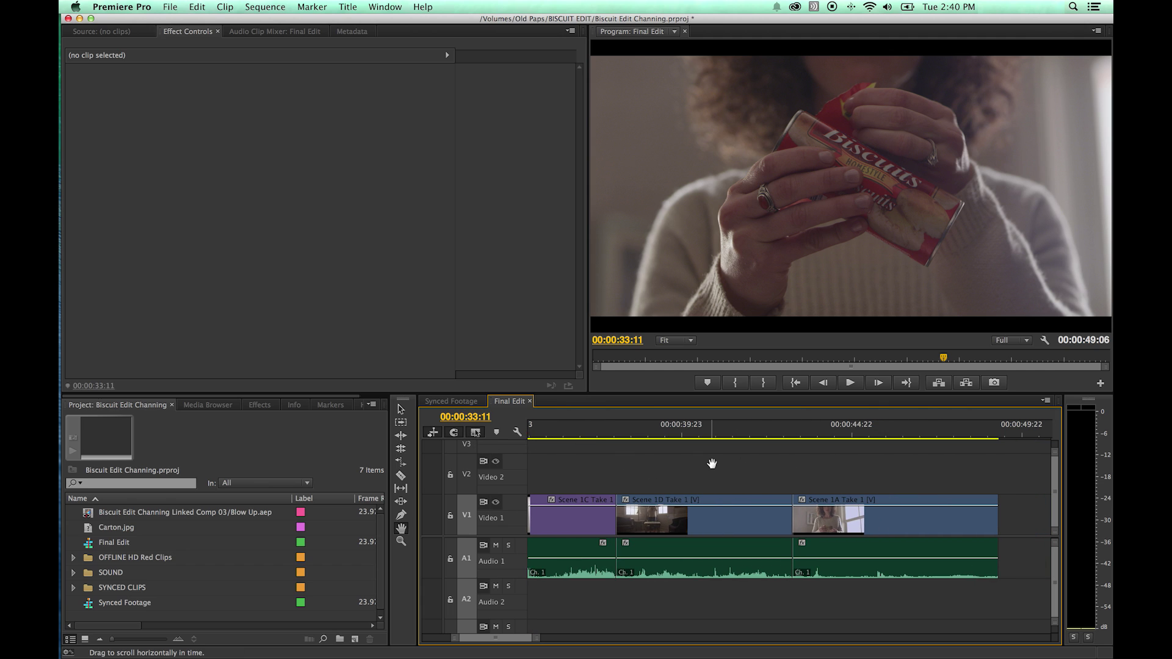
Fit the whole sequence in the timeline and scrub the playhead around to survey it
{"action": "key", "text": "v"}
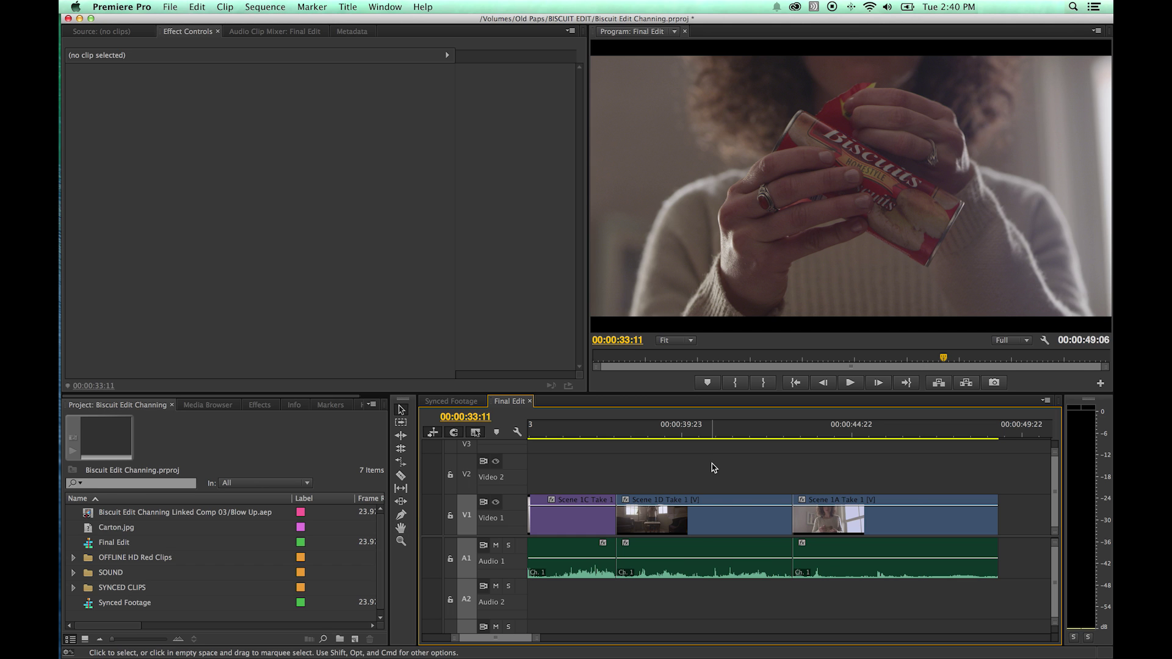
{"action": "key", "text": "backslash"}
{"action": "left_click_drag", "start_coordinate": [810, 432], "coordinate": [605, 433]}
{"action": "key", "text": "equal"}
{"action": "key", "text": "equal"}
{"action": "key", "text": "equal"}
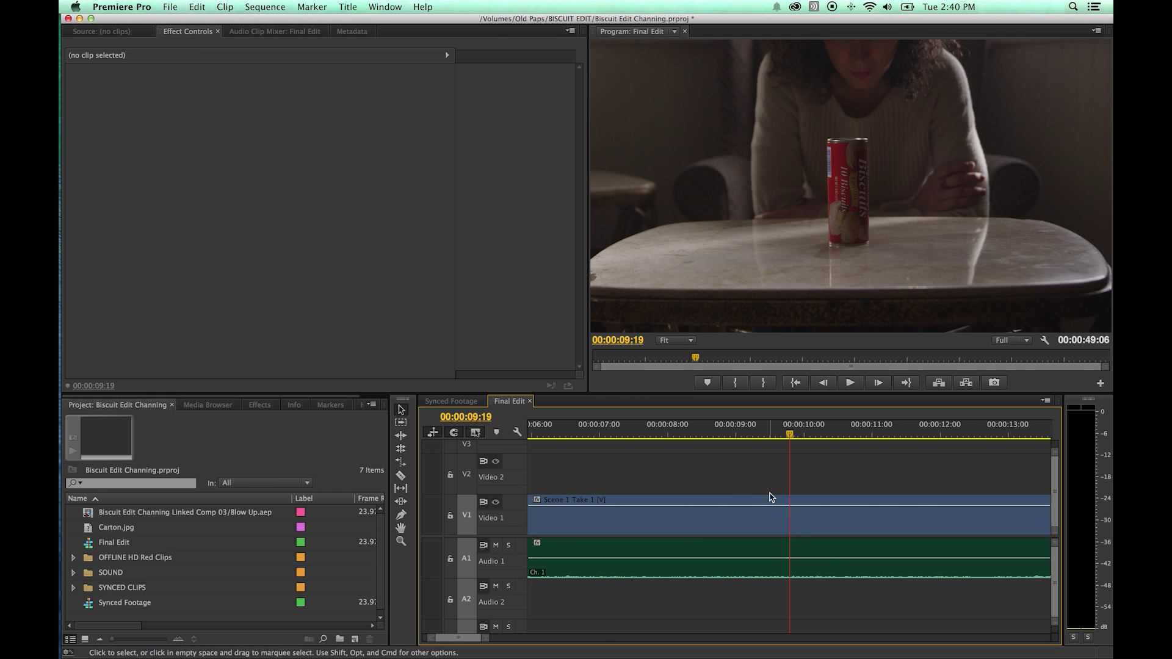
{"action": "key", "text": "backslash"}
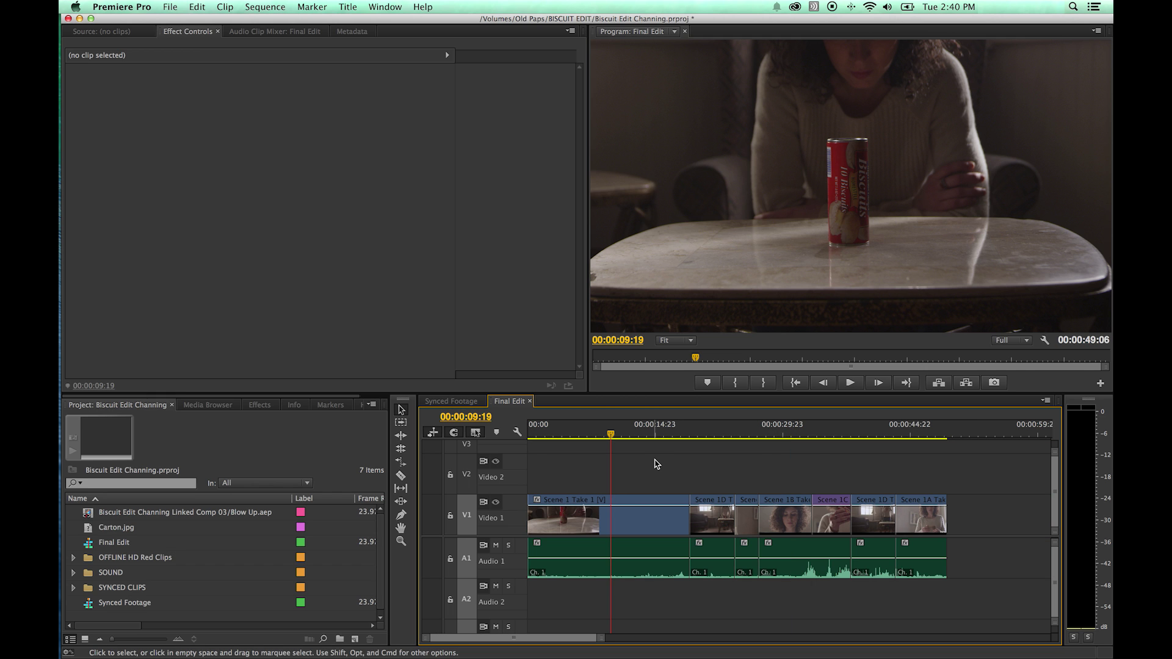
{"action": "left_click_drag", "start_coordinate": [649, 435], "coordinate": [829, 434]}
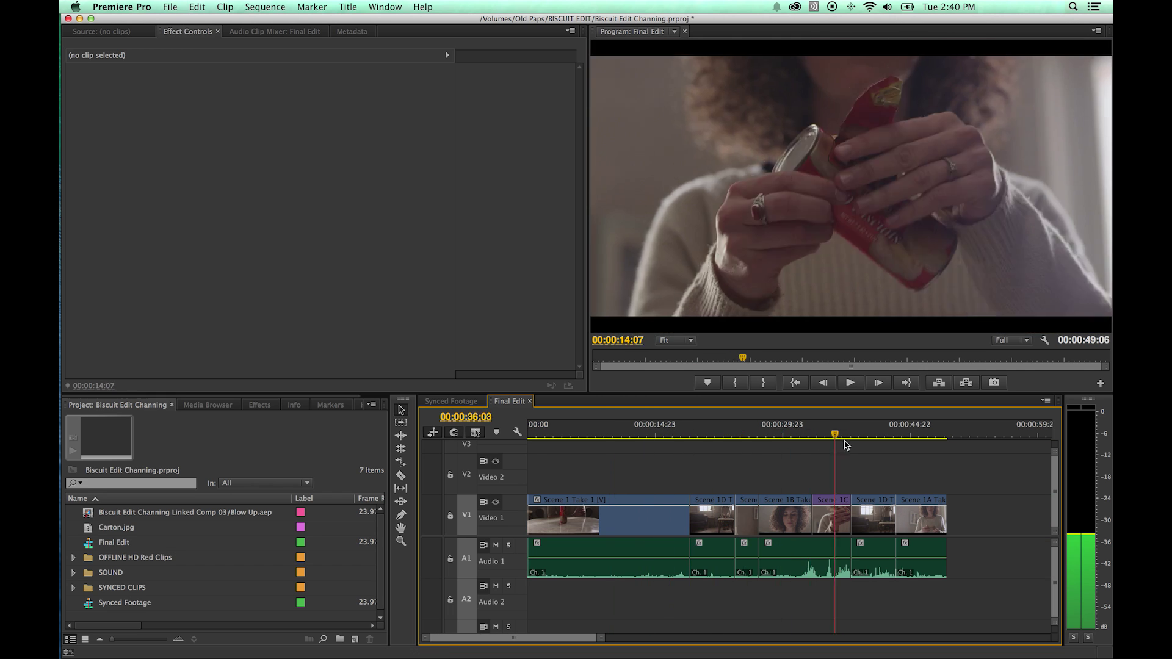
{"action": "key", "text": "equal"}
{"action": "key", "text": "equal"}
{"action": "key", "text": "equal"}
{"action": "key", "text": "minus"}
{"action": "key", "text": "minus"}
{"action": "key", "text": "minus"}
{"action": "key", "text": "minus"}
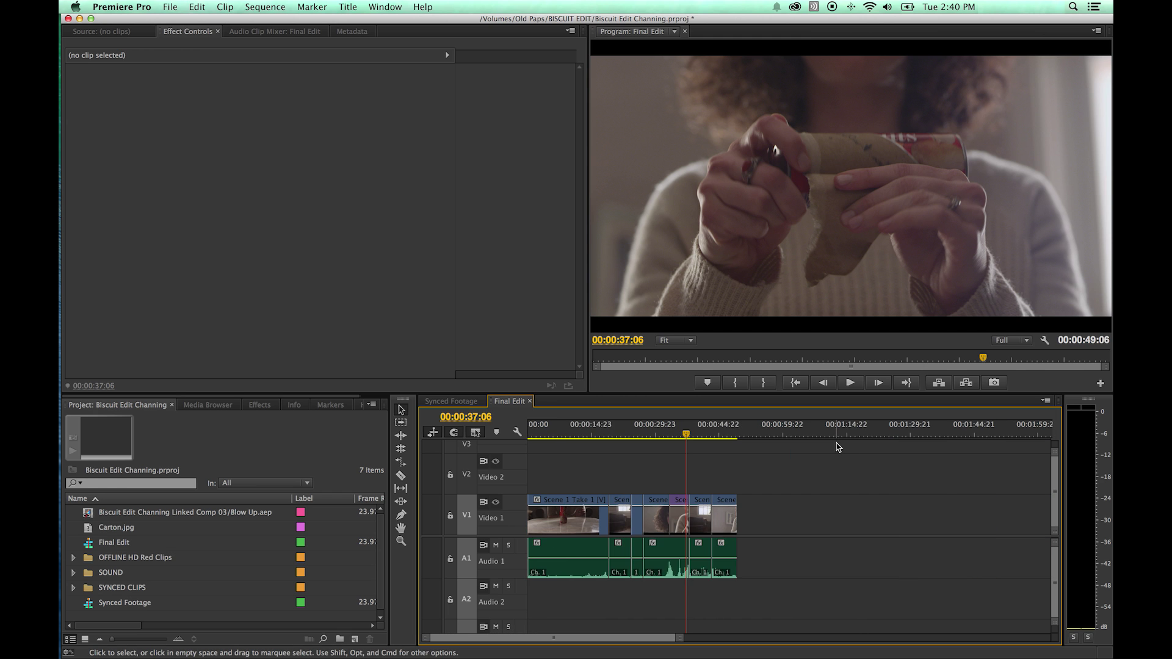
Jump the playhead to 00:00:20:00, zoom in, and pan the view to 21–28 seconds
{"action": "key", "text": "Home"}
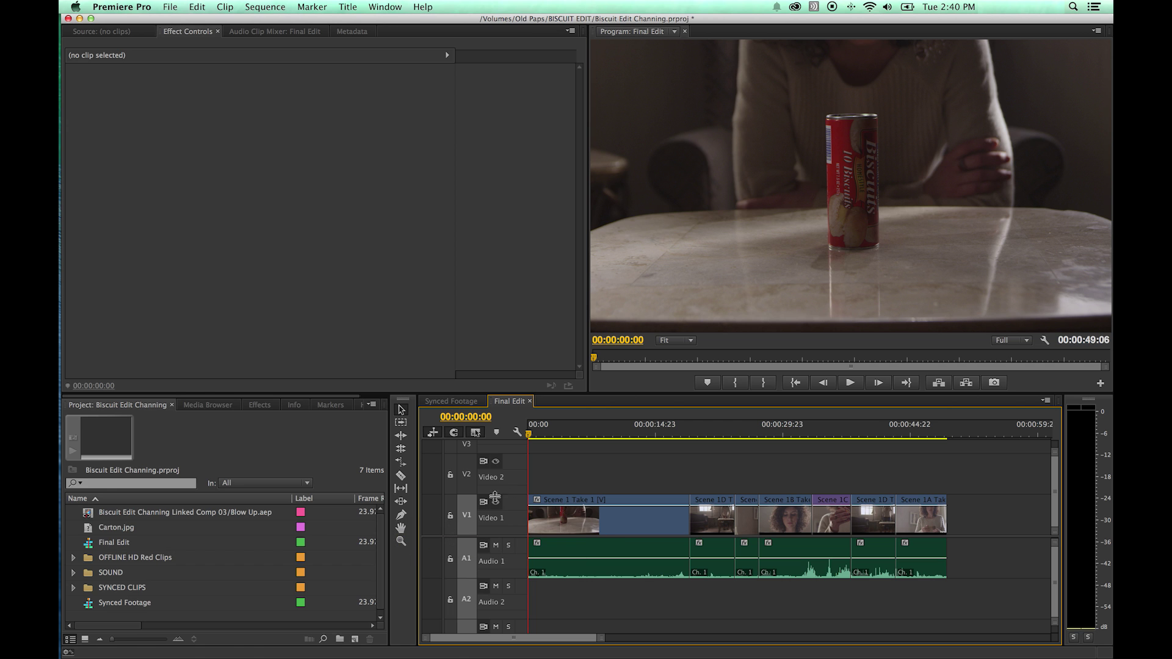
{"action": "type", "text": "2000"}
{"action": "key", "text": "Return"}
{"action": "key", "text": "equal"}
{"action": "key", "text": "equal"}
{"action": "key", "text": "equal"}
{"action": "key", "text": "h"}
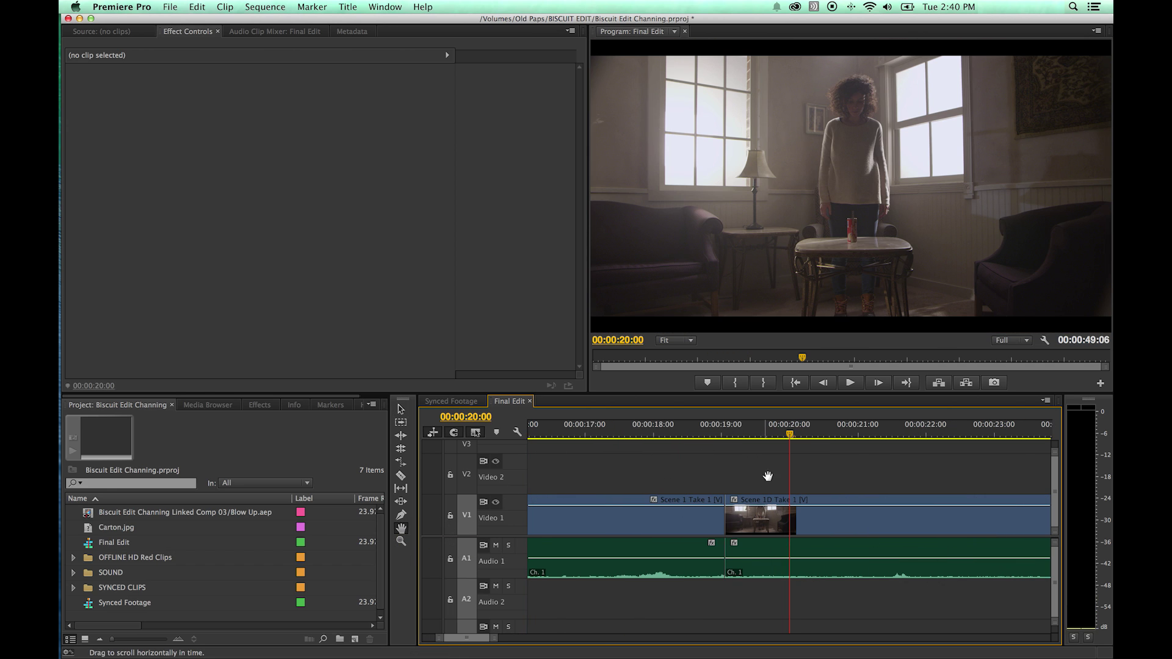
{"action": "left_click_drag", "start_coordinate": [861, 485], "coordinate": [662, 495]}
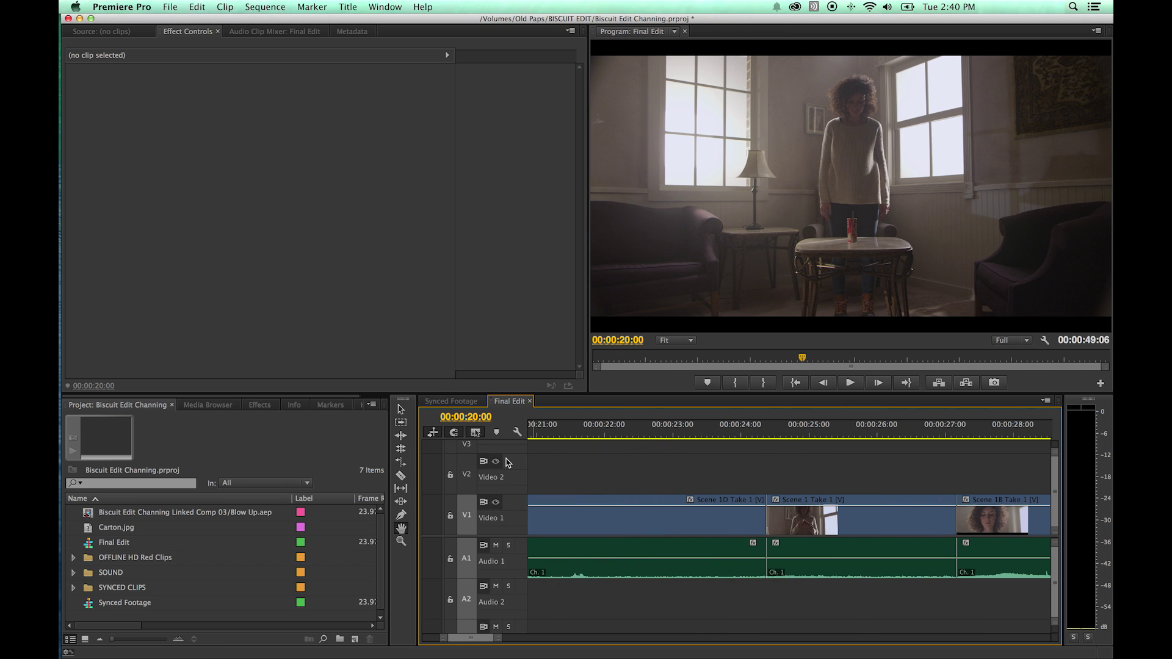
{"action": "key", "text": "v"}
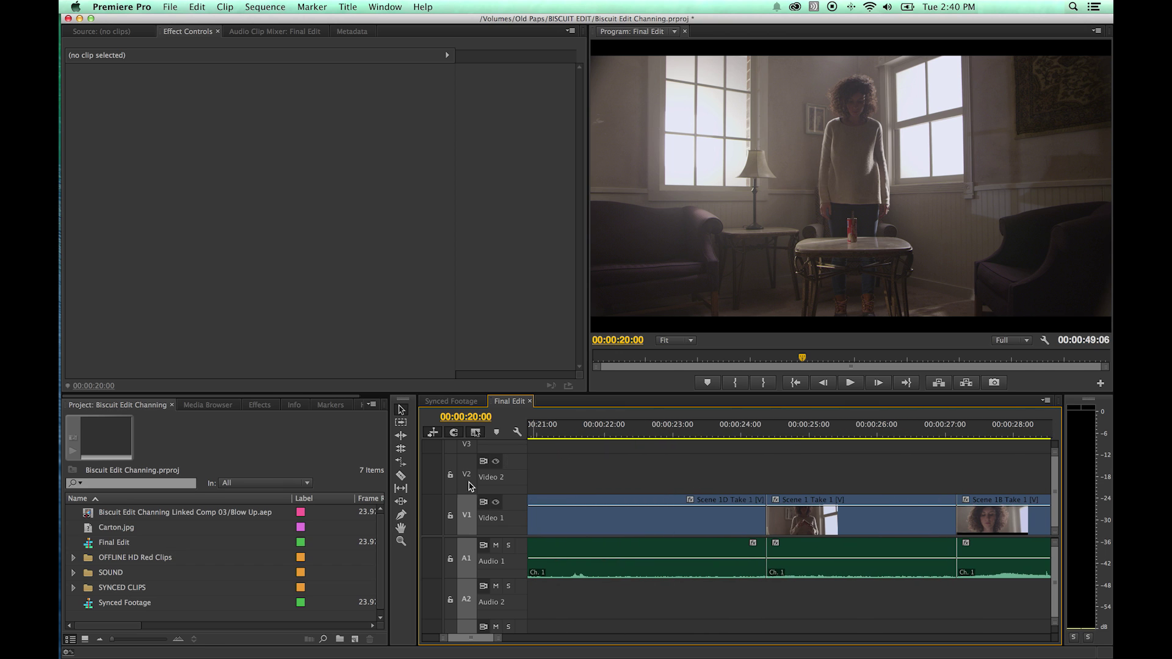
Zoom in with the Zoom tool on the Scene 1B Take 1 cut near 00:00:27:00
{"action": "left_click", "coordinate": [401, 542]}
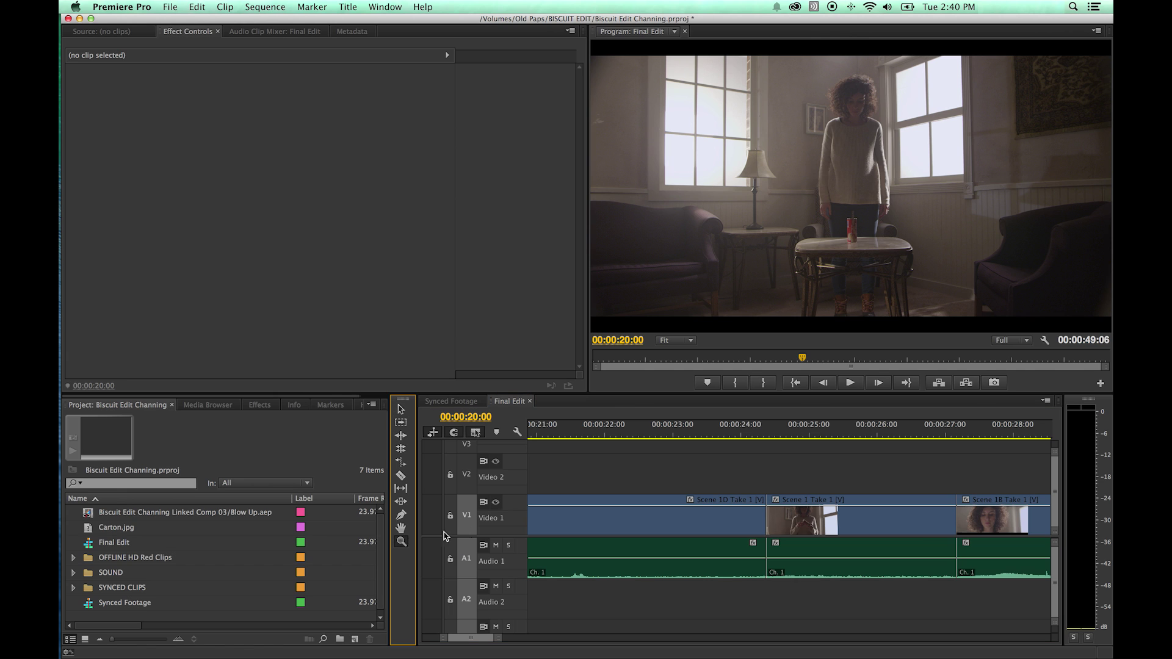
{"action": "left_click", "coordinate": [948, 503]}
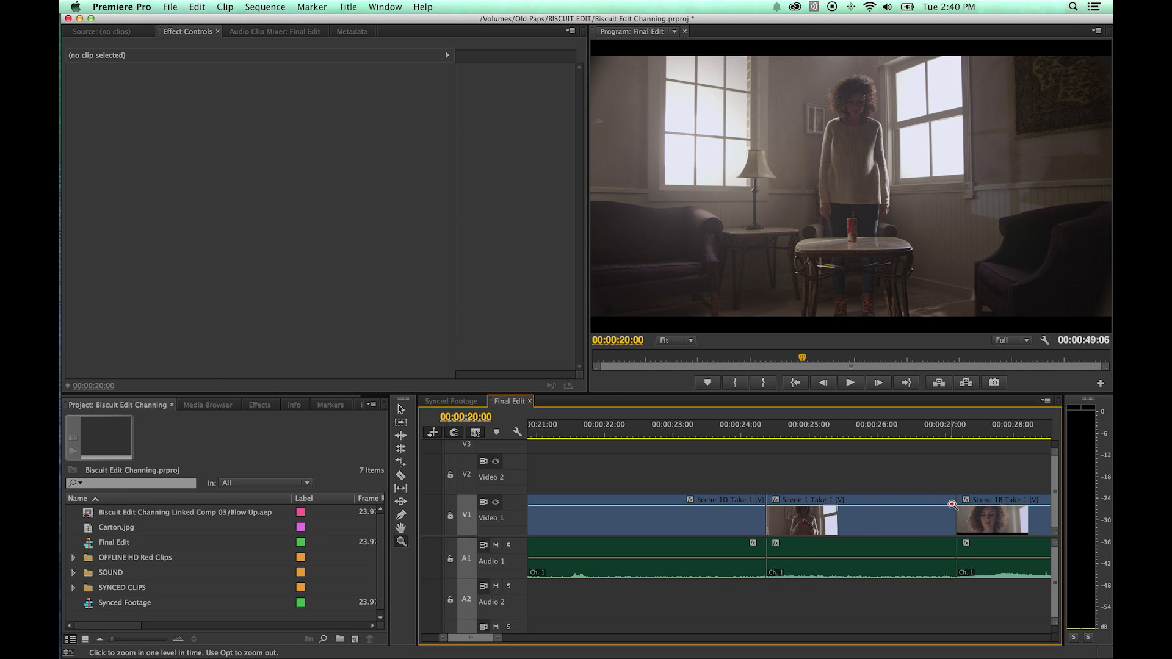
{"action": "left_click", "coordinate": [822, 516]}
{"action": "left_click", "coordinate": [813, 514]}
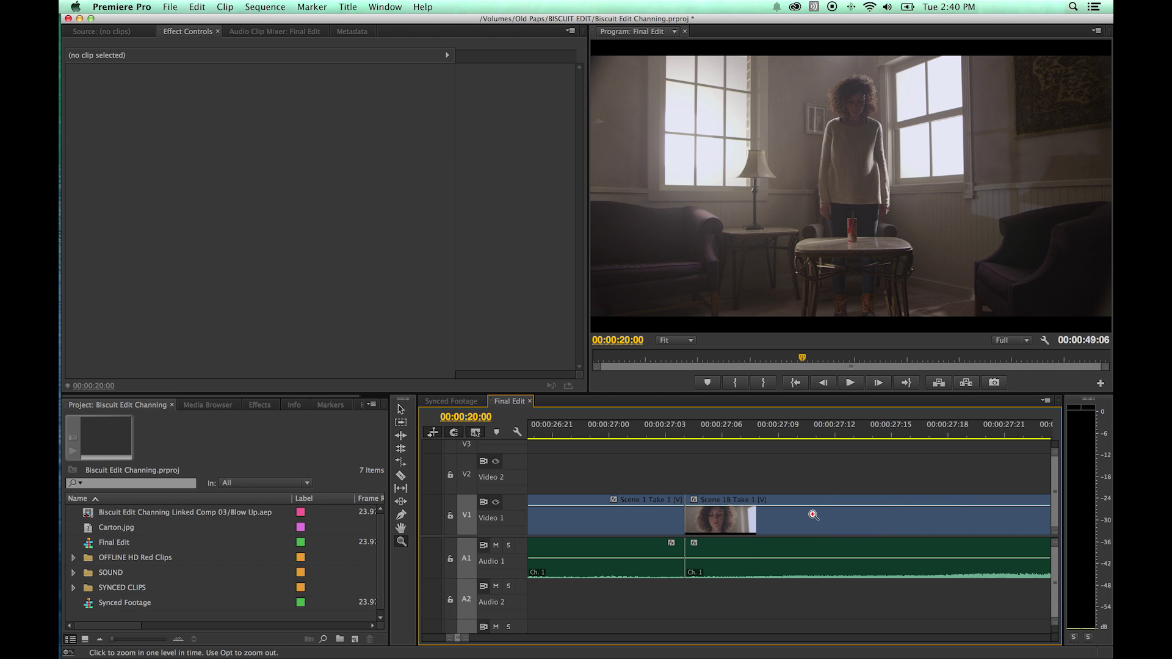
Zoom back out with Option-clicks until the full 00:00:49:06 sequence is visible
{"action": "key", "text": "alt"}
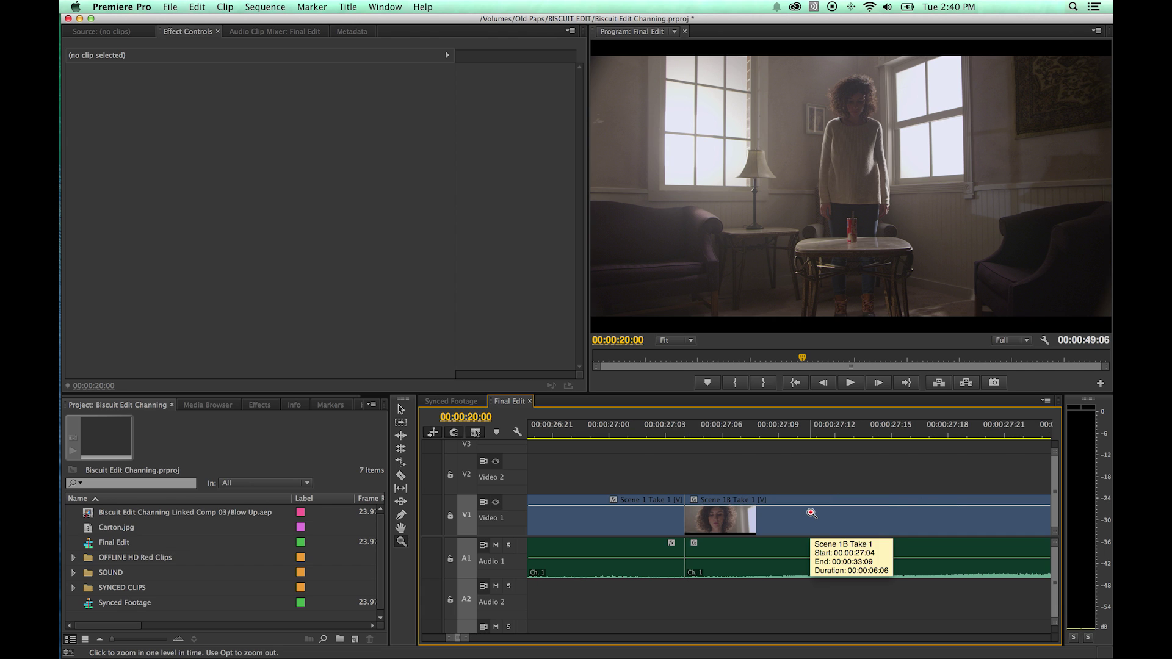
{"action": "key", "text": "alt"}
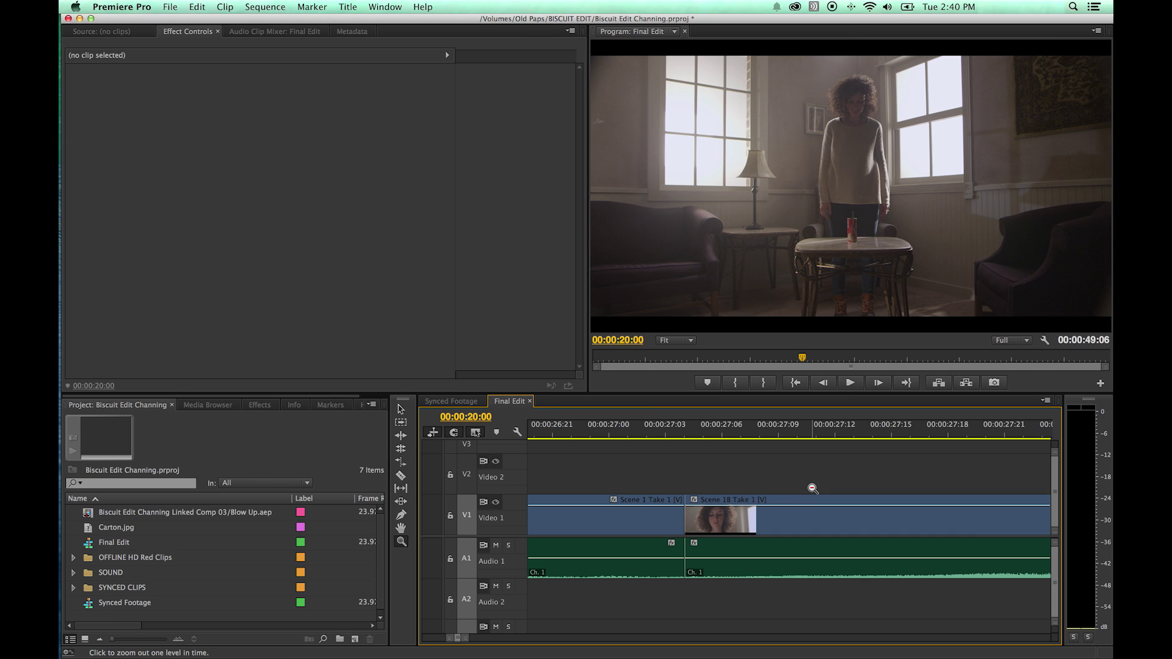
{"action": "left_click", "coordinate": [812, 488], "text": "alt"}
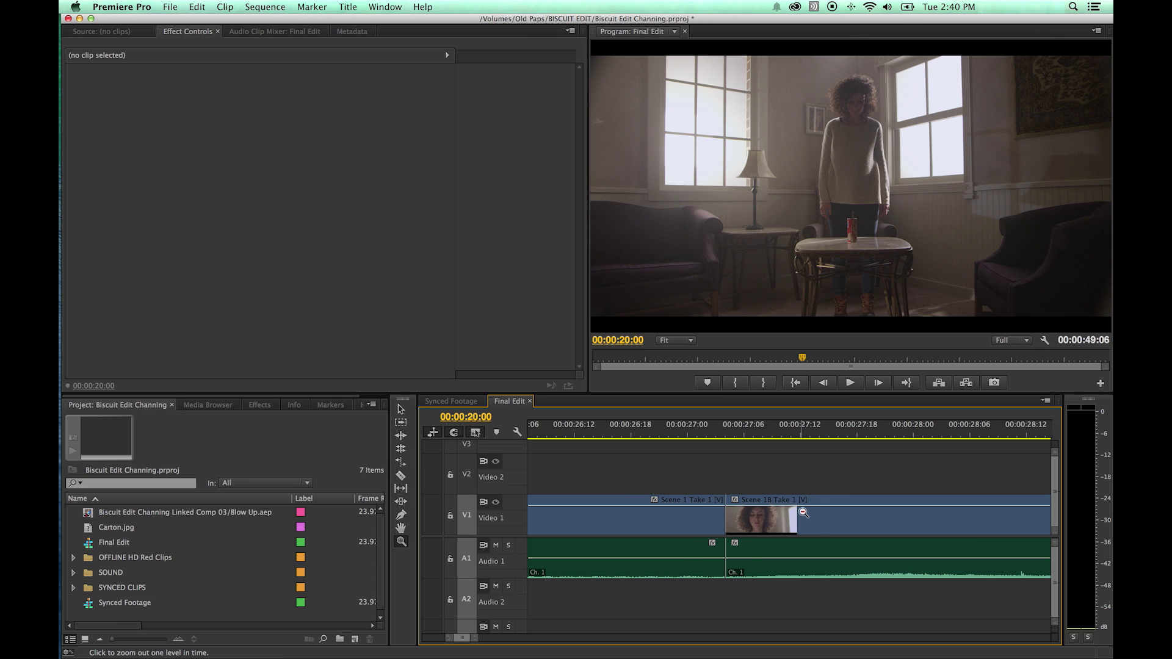
{"action": "left_click", "coordinate": [805, 513], "text": "alt"}
{"action": "left_click", "coordinate": [814, 516], "text": "alt"}
{"action": "left_click", "coordinate": [815, 516], "text": "alt"}
{"action": "left_click", "coordinate": [817, 516], "text": "alt"}
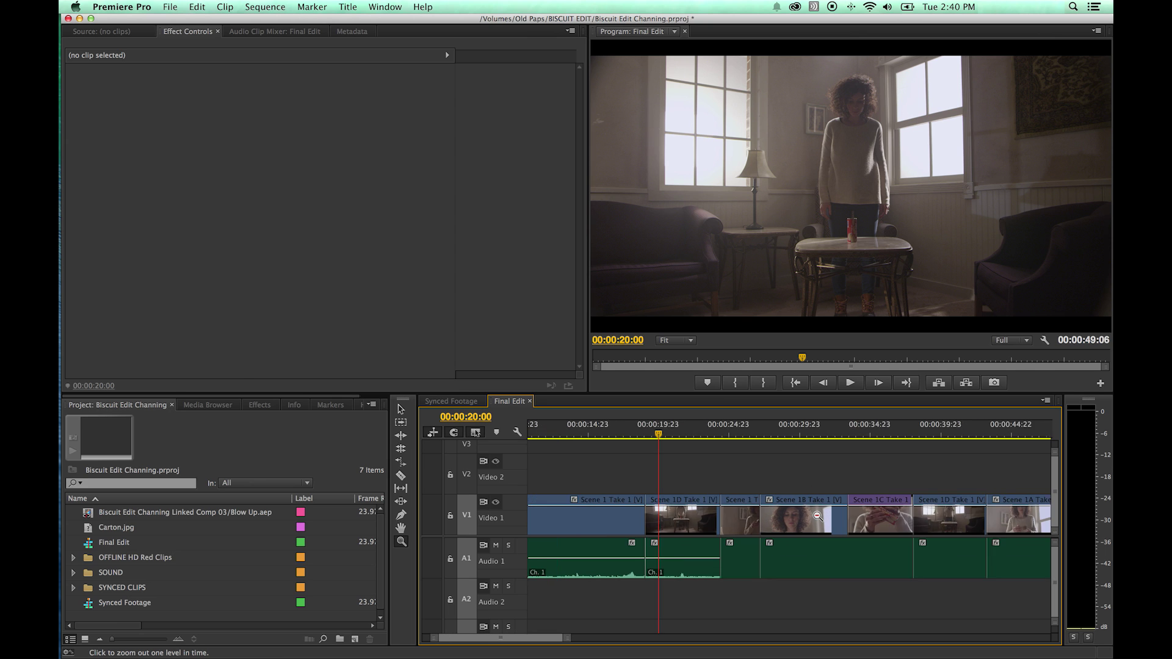
{"action": "left_click", "coordinate": [819, 514], "text": "alt"}
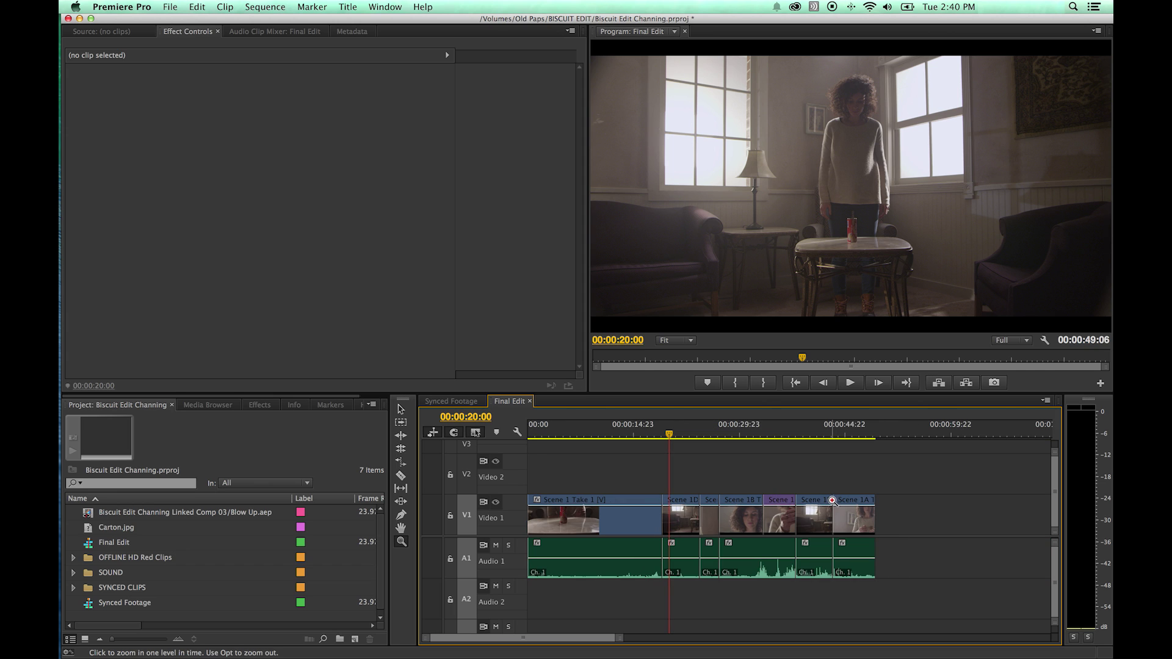
Fit the sequence in the timeline and scrub the playhead from about 00:00:16:02 to 00:00:24:14
{"action": "key", "text": "v"}
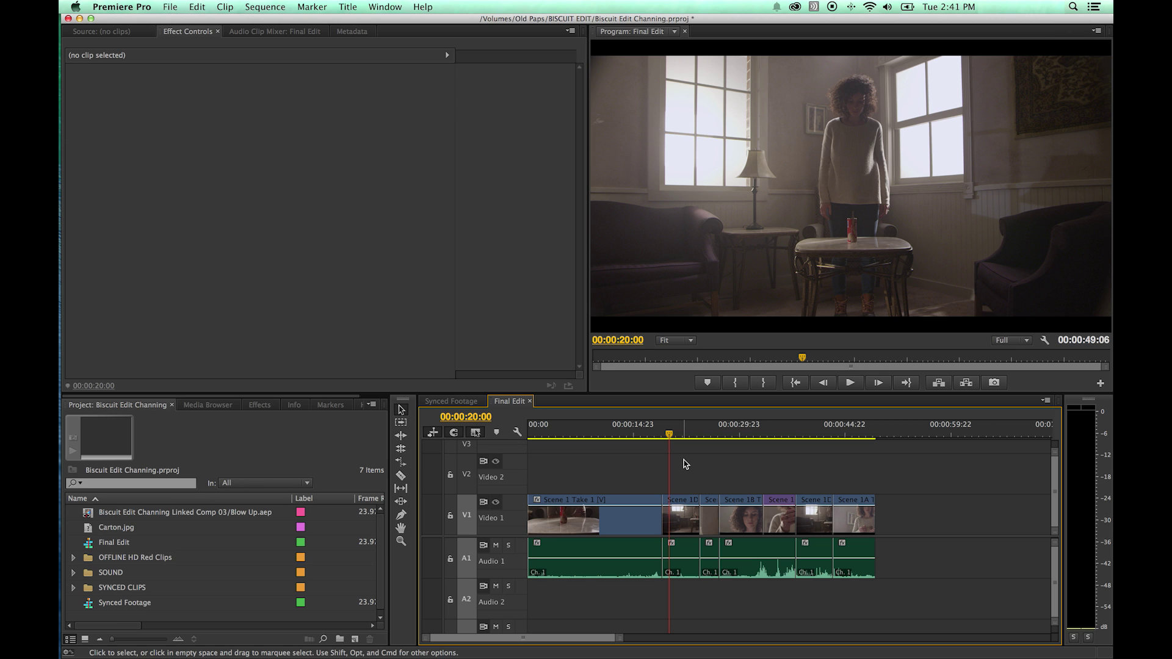
{"action": "key", "text": "="}
{"action": "key", "text": "="}
{"action": "key", "text": "="}
{"action": "key", "text": "="}
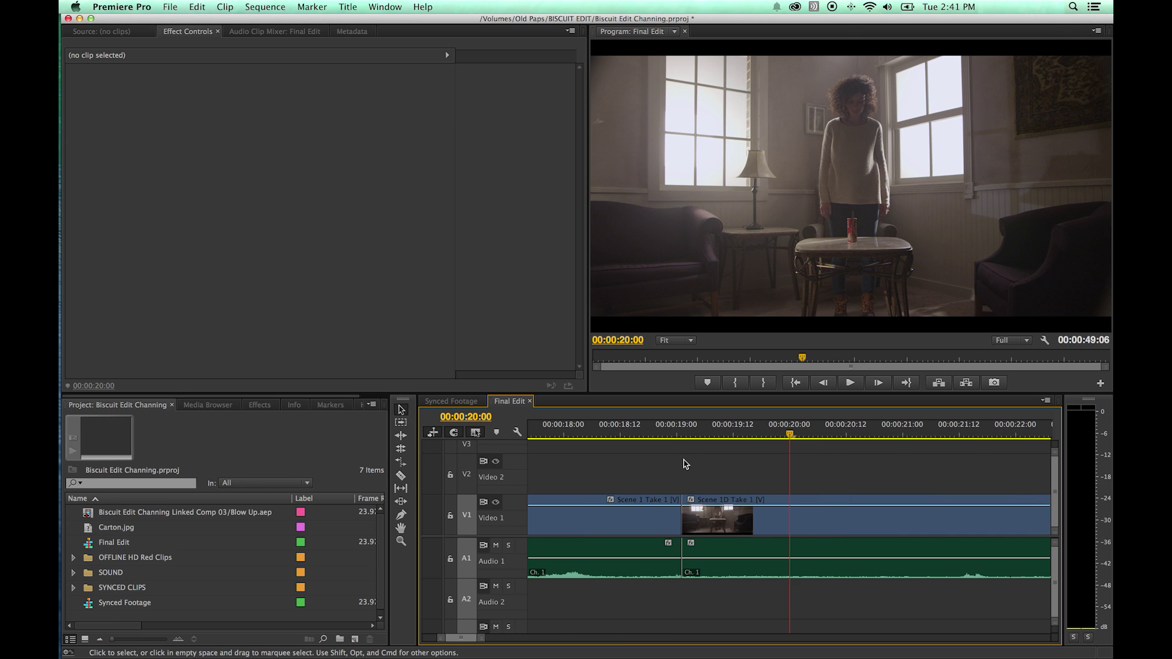
{"action": "key", "text": "minus"}
{"action": "key", "text": "minus"}
{"action": "key", "text": "minus"}
{"action": "key", "text": "minus"}
{"action": "key", "text": "minus"}
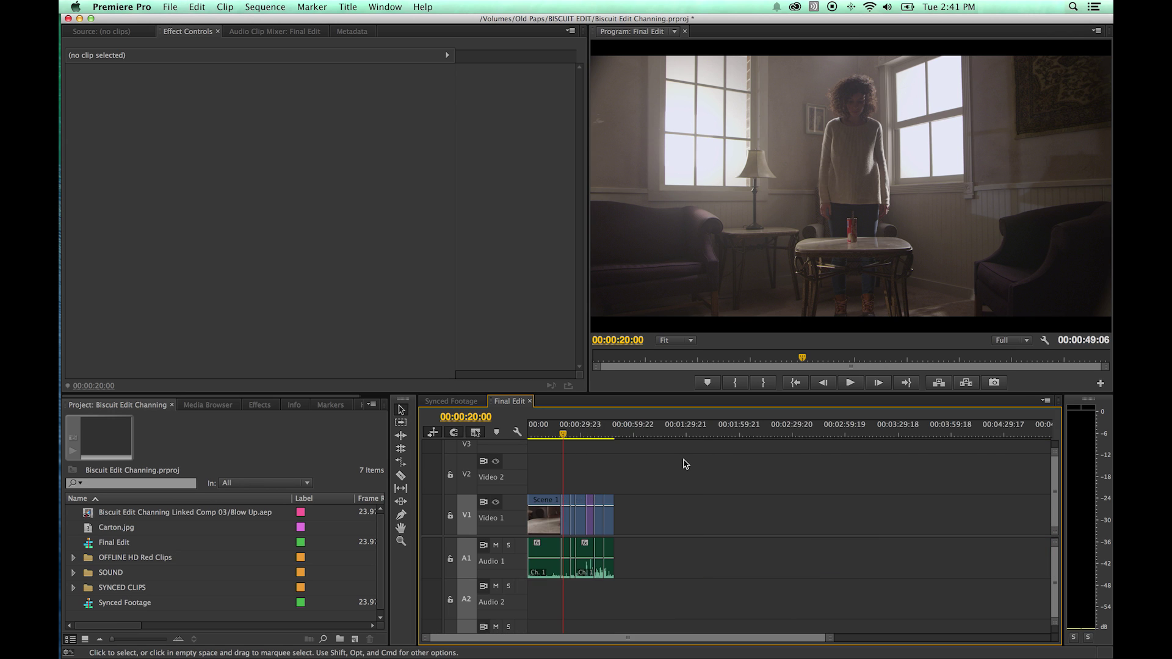
{"action": "key", "text": "backslash"}
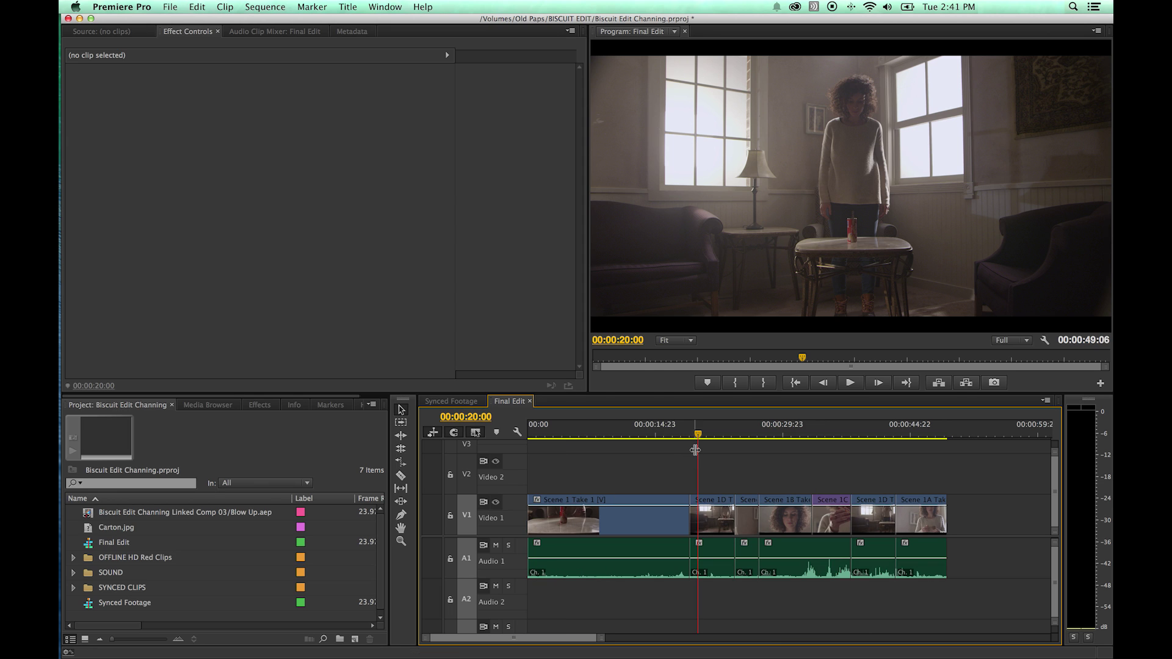
{"action": "left_click_drag", "start_coordinate": [696, 436], "coordinate": [532, 437]}
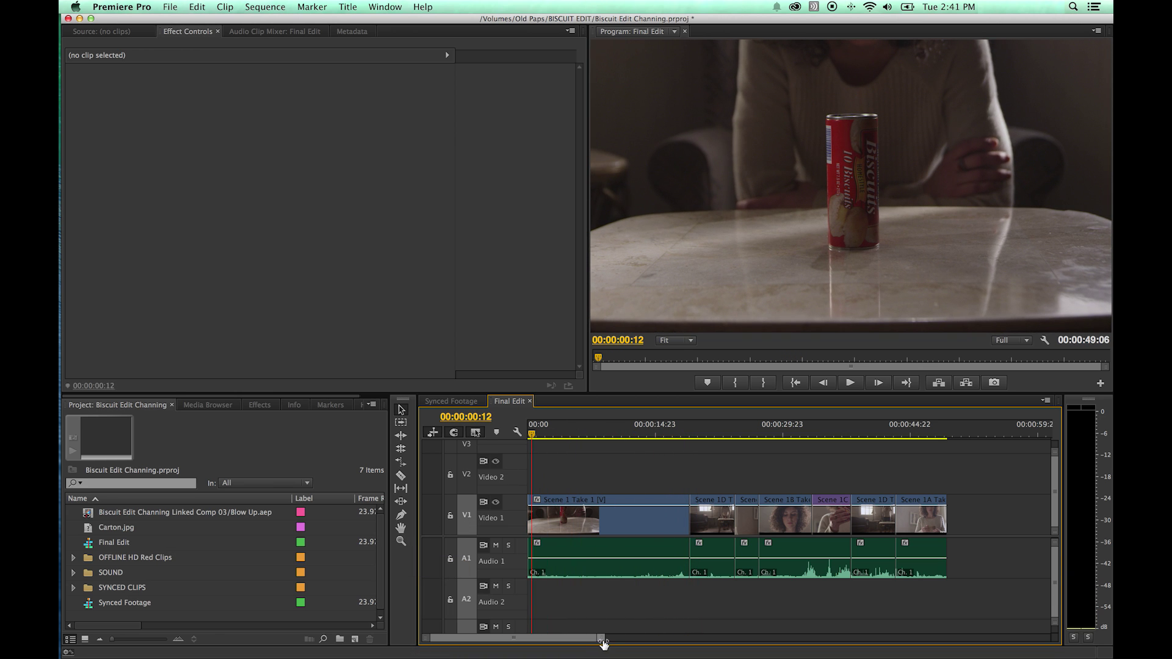
{"action": "mouse_move", "coordinate": [602, 643]}
{"action": "left_mouse_down"}
{"action": "mouse_move", "coordinate": [889, 642]}
{"action": "mouse_move", "coordinate": [626, 644]}
{"action": "mouse_move", "coordinate": [833, 650]}
{"action": "left_mouse_up"}
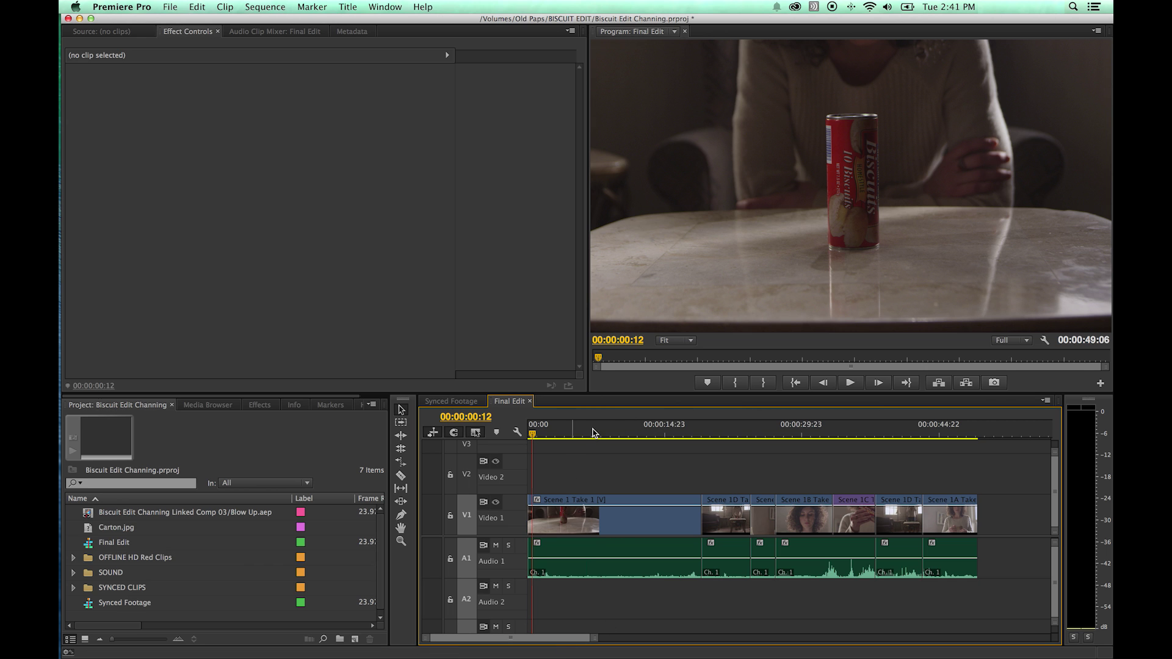
{"action": "left_click_drag", "start_coordinate": [592, 434], "coordinate": [754, 450]}
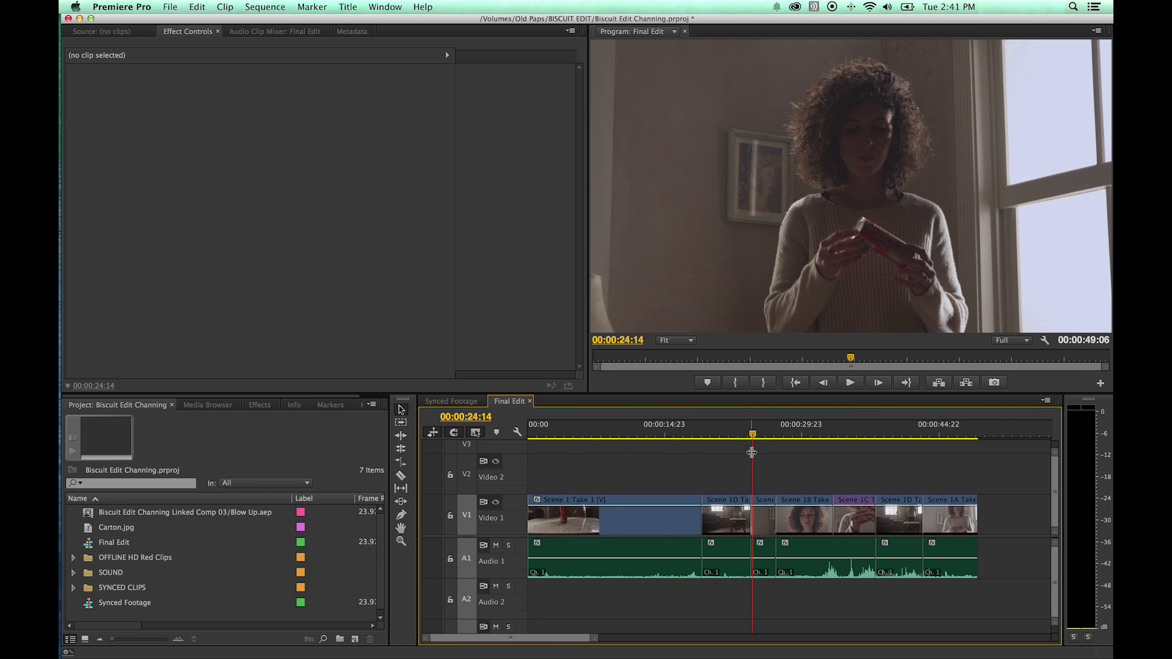